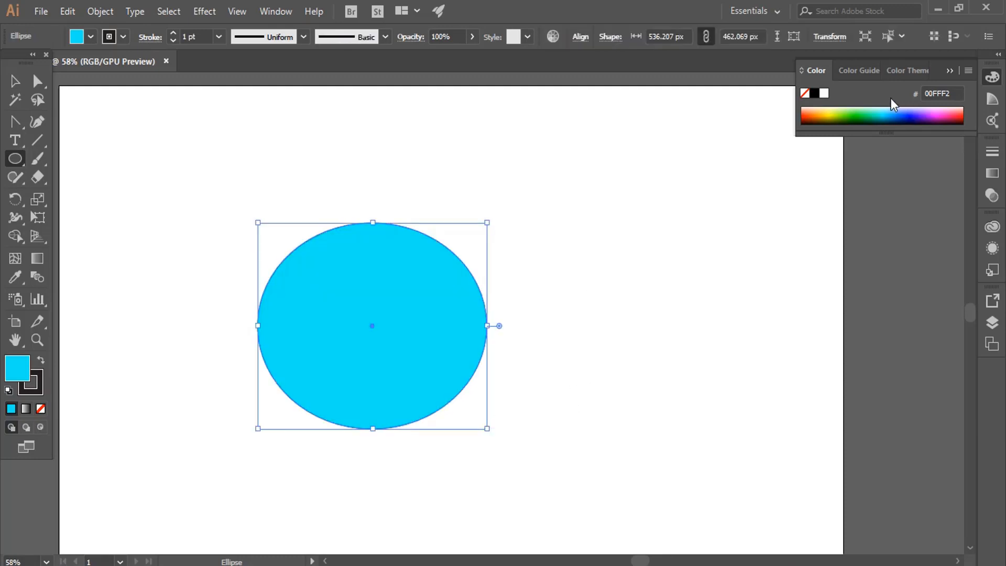
Recolor the existing ellipse's fill to blue (4B3FFF) and delete the ellipse.
click(871, 110)
click(911, 110)
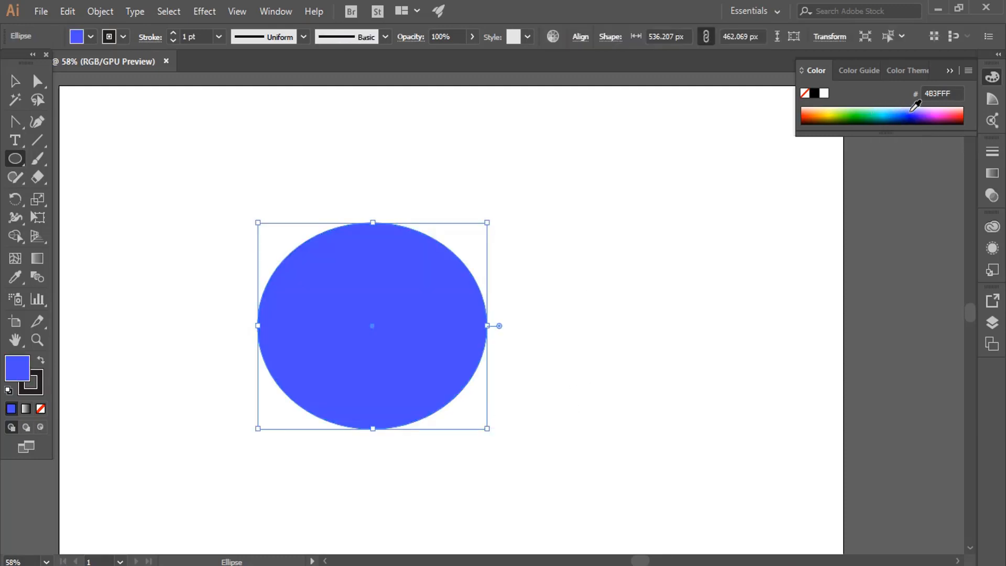
key(Delete)
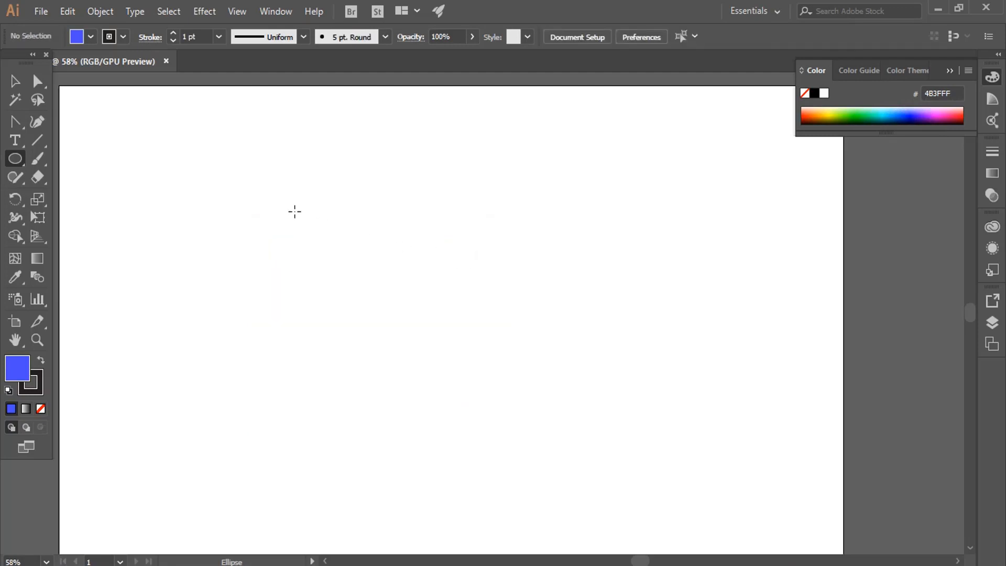
Draw a wide ellipse about 819 px across, stretch its height to about 307 px, and delete both it and a second, tall ellipse.
drag(244, 228, 596, 296)
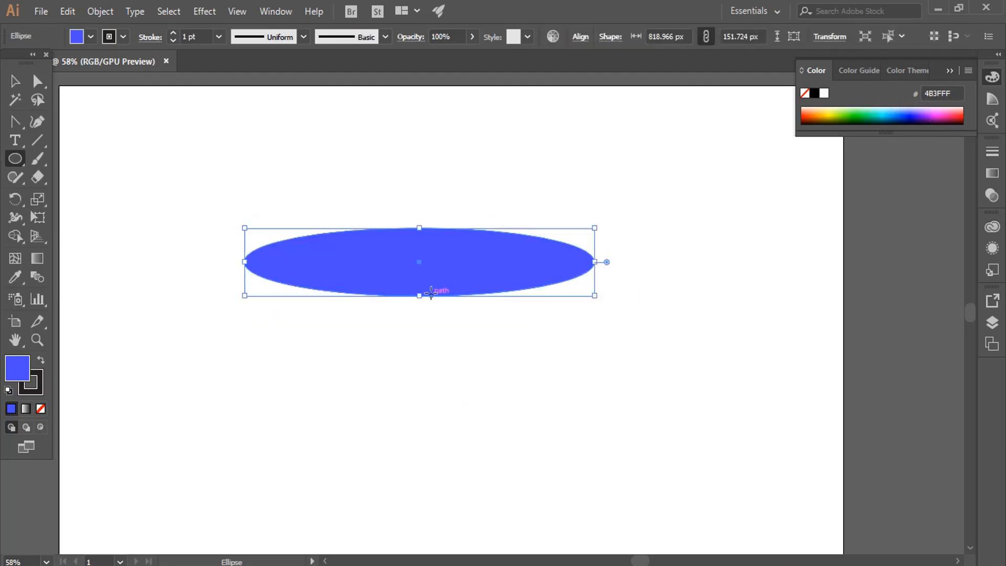
drag(419, 295, 421, 364)
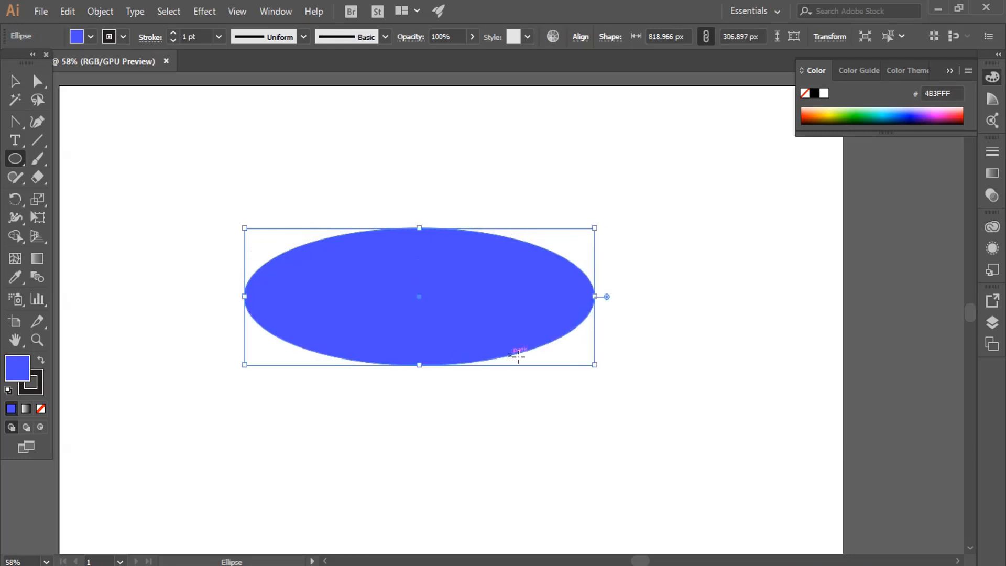
key(Delete)
drag(341, 148, 453, 411)
key(Delete)
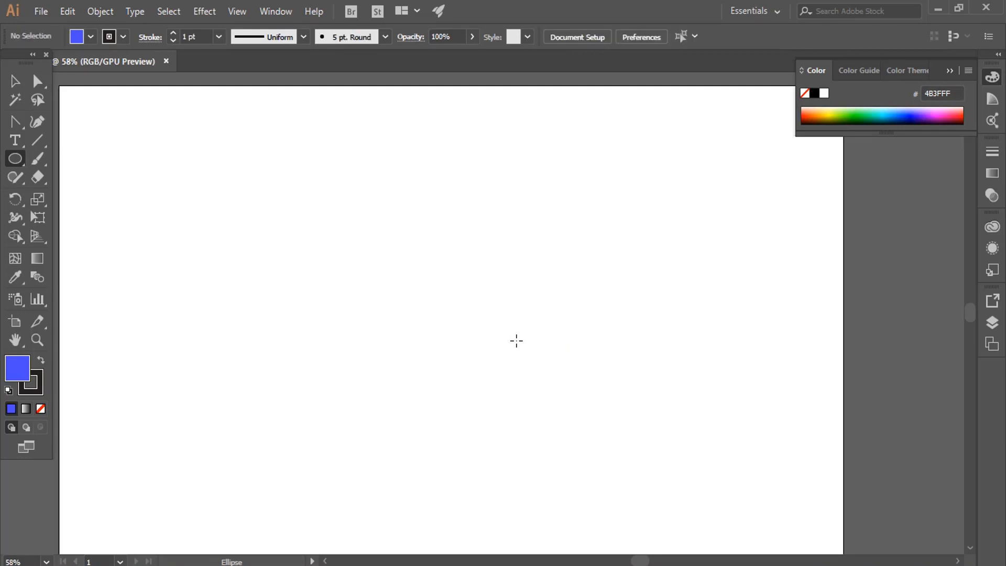
Draw trial circles about 529 px and 310 px across, picking 00A4FF as the fill color between them, and delete both.
drag(328, 238, 546, 475)
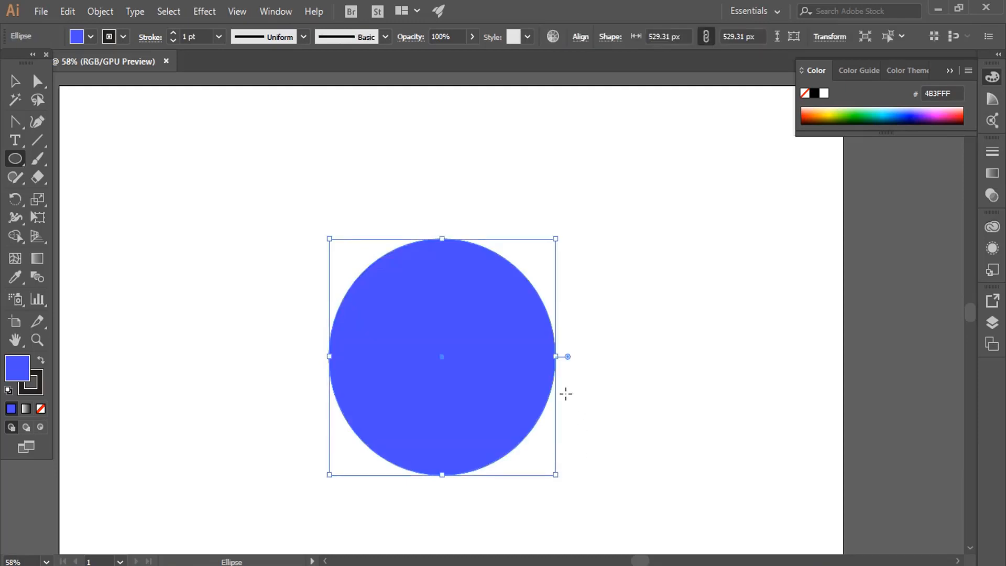
click(892, 108)
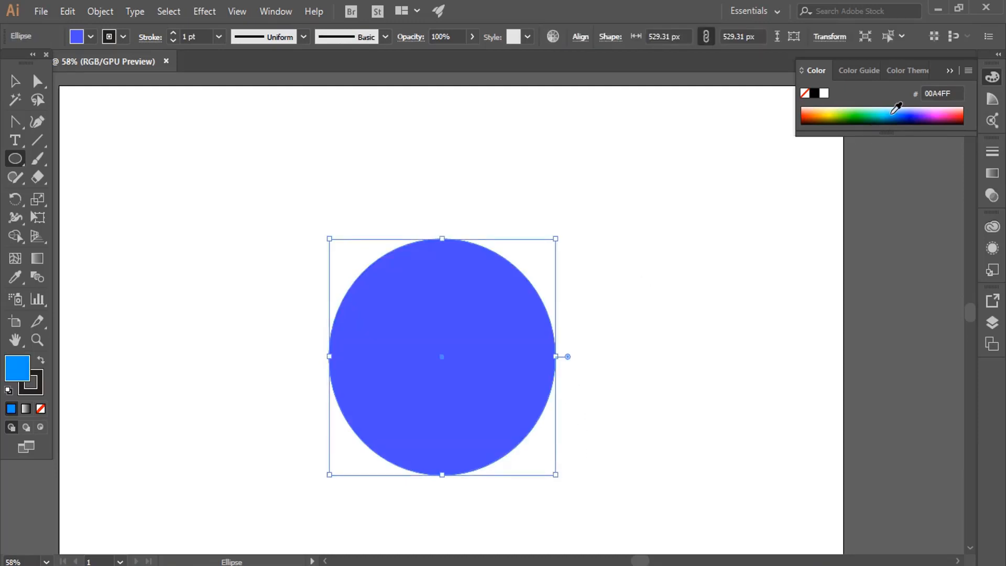
key(Delete)
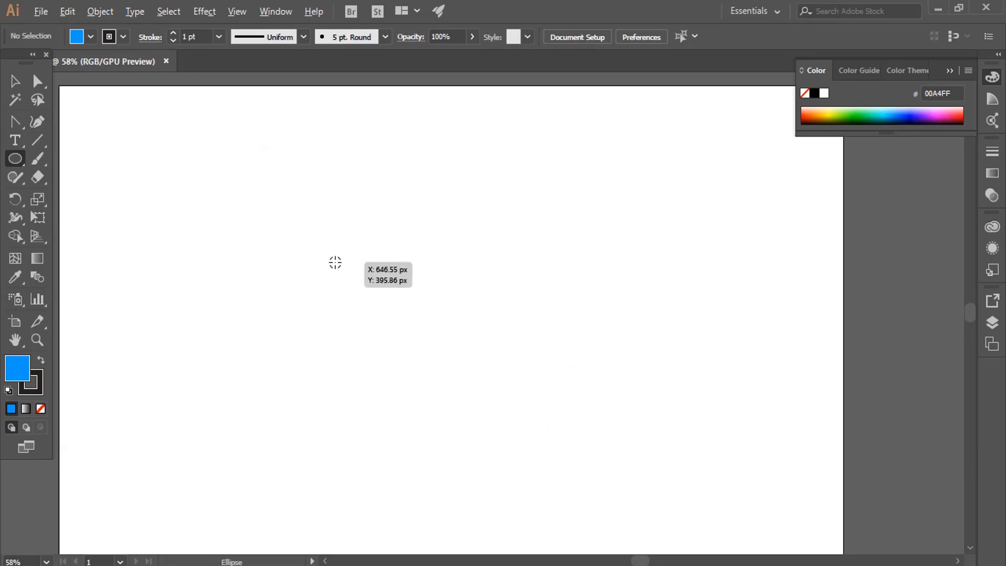
drag(338, 268, 423, 406)
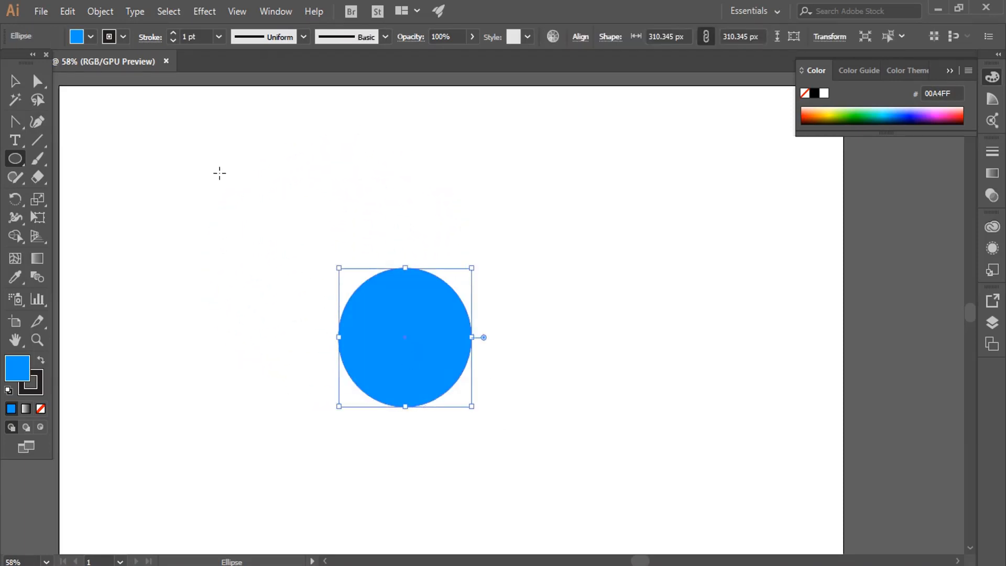
key(Delete)
Draw a circle about 540 px in diameter and move it up and slightly left on the artboard.
drag(294, 241, 526, 484)
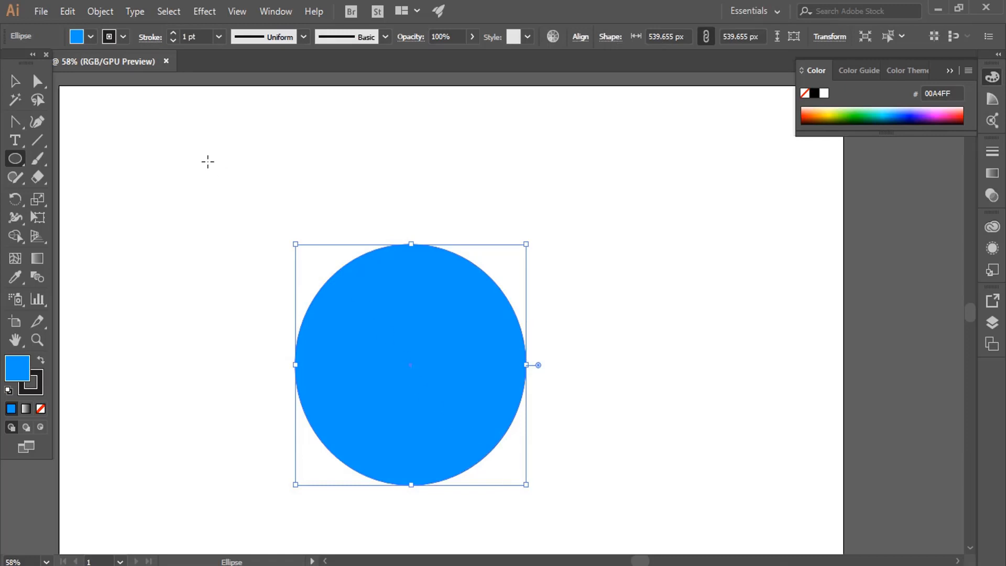
click(15, 80)
drag(359, 347, 326, 272)
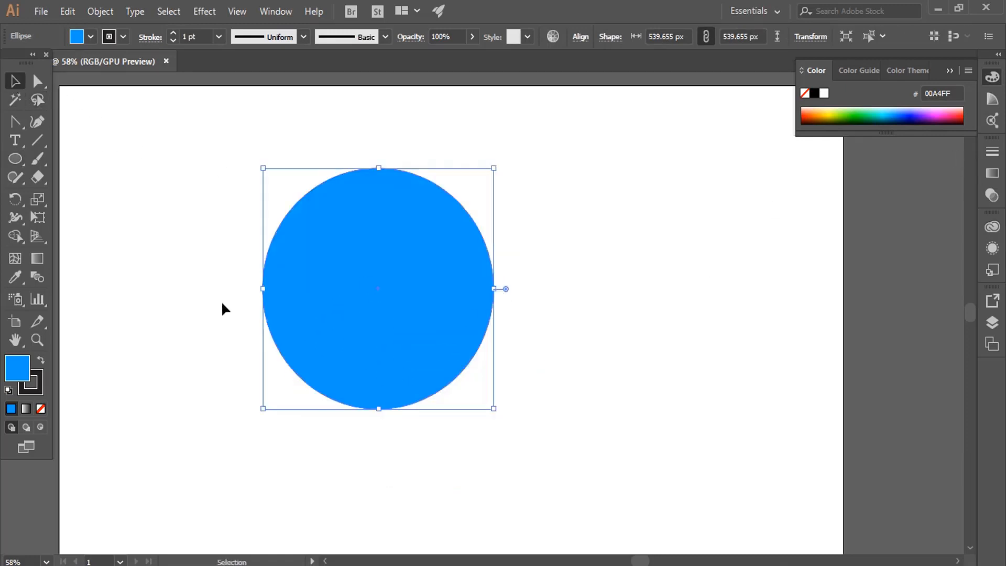
Set the circle's fill to bright cyan (03F9FF) in the Color Picker.
double_click(19, 368)
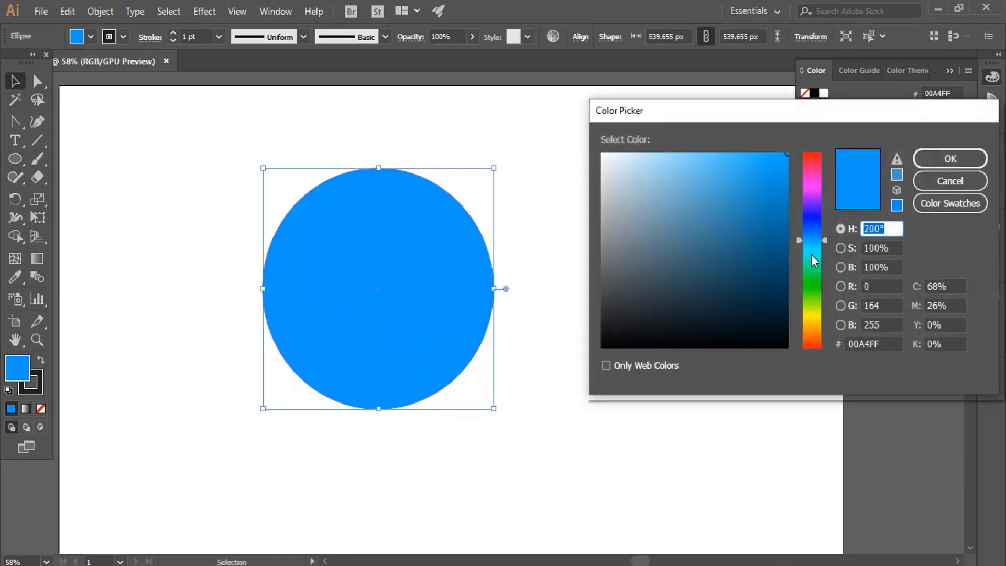
click(813, 255)
drag(813, 255, 812, 249)
drag(780, 180, 786, 151)
click(931, 159)
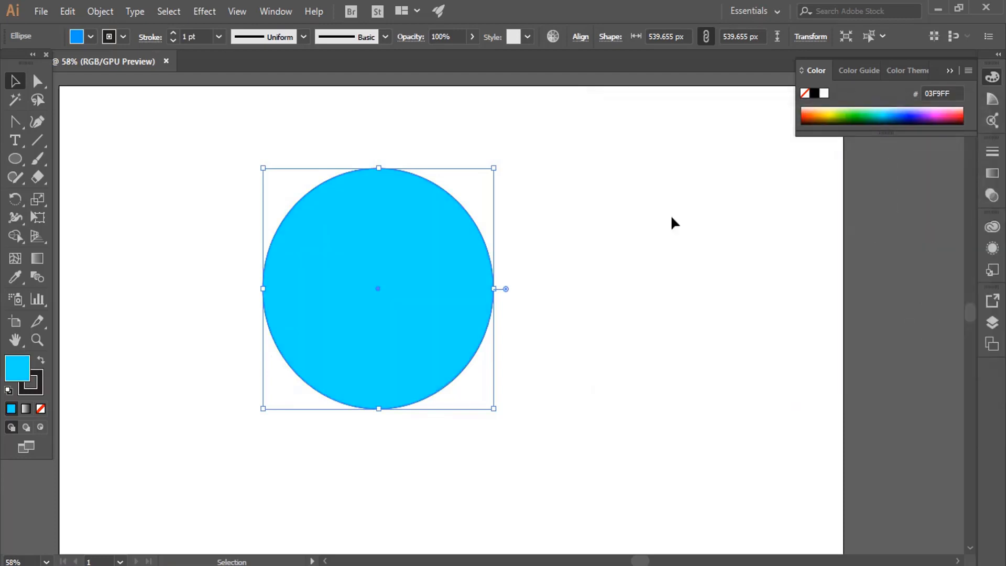
Set the circle's stroke color to pinkish red (FF0049) in the Color Picker.
click(41, 385)
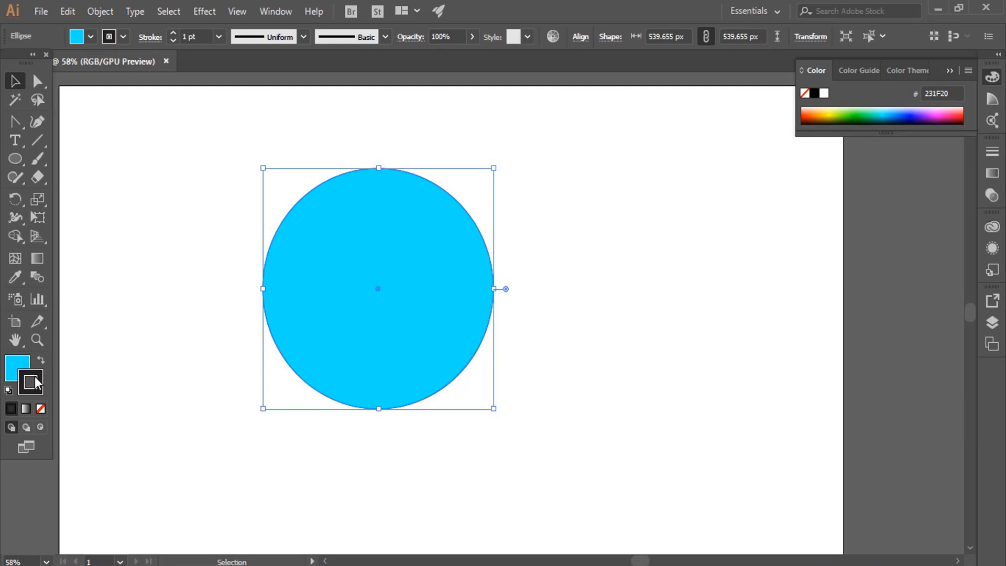
double_click(44, 377)
drag(707, 175, 617, 325)
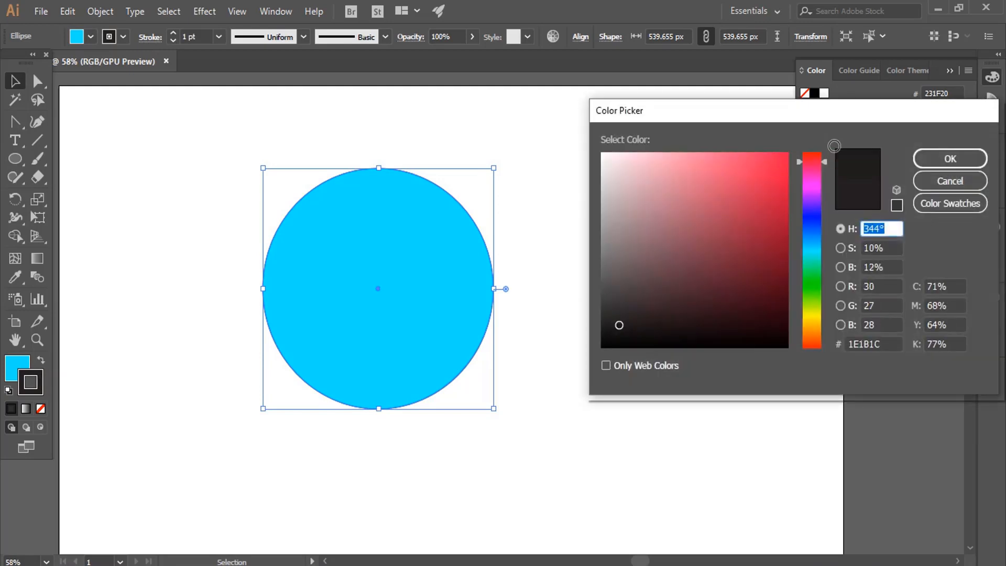
drag(774, 160, 798, 149)
click(946, 158)
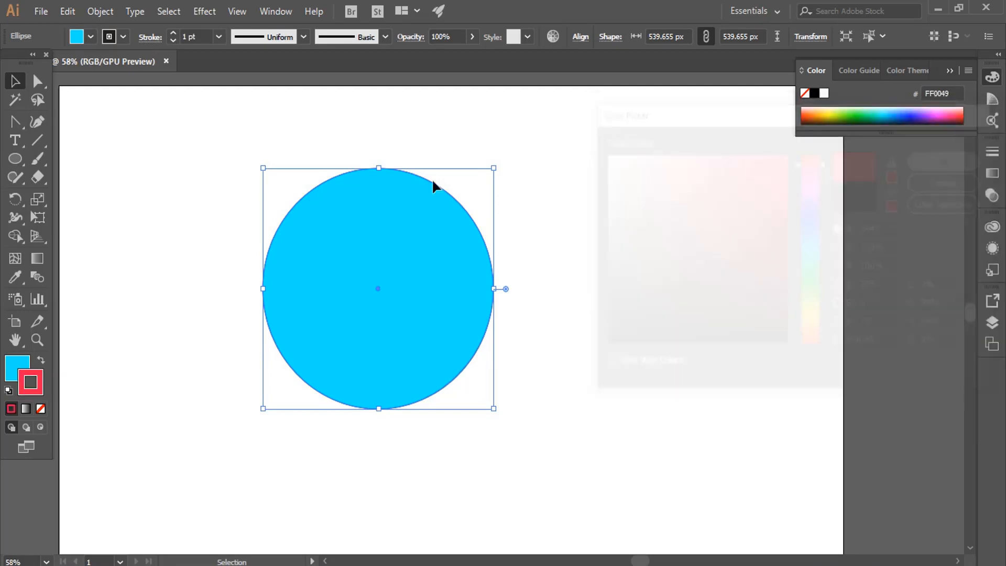
Increase the circle's stroke weight to 19 pt.
click(173, 33)
click(173, 33)
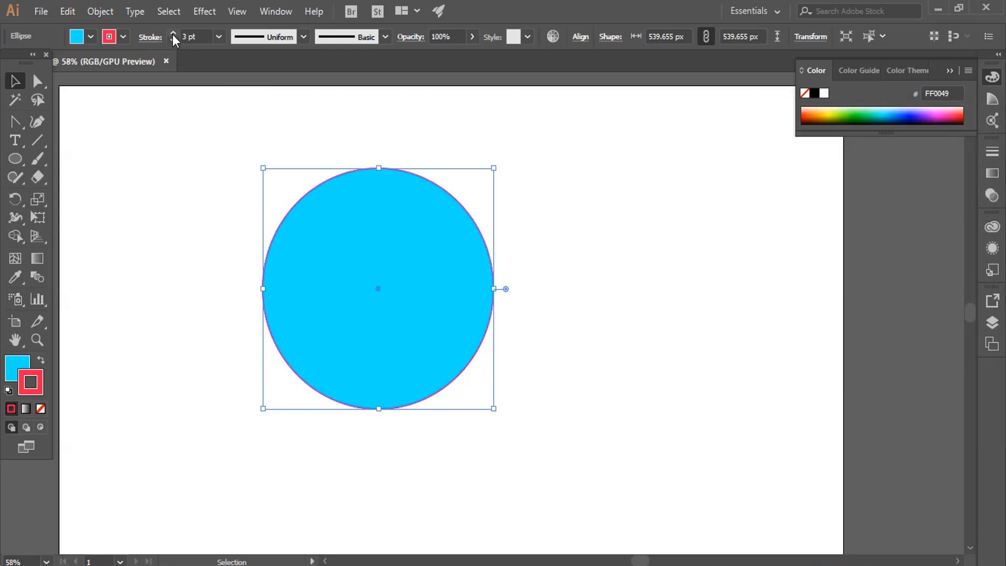
click(173, 33)
click(173, 33)
click(172, 33)
click(173, 33)
click(173, 32)
click(173, 31)
click(173, 33)
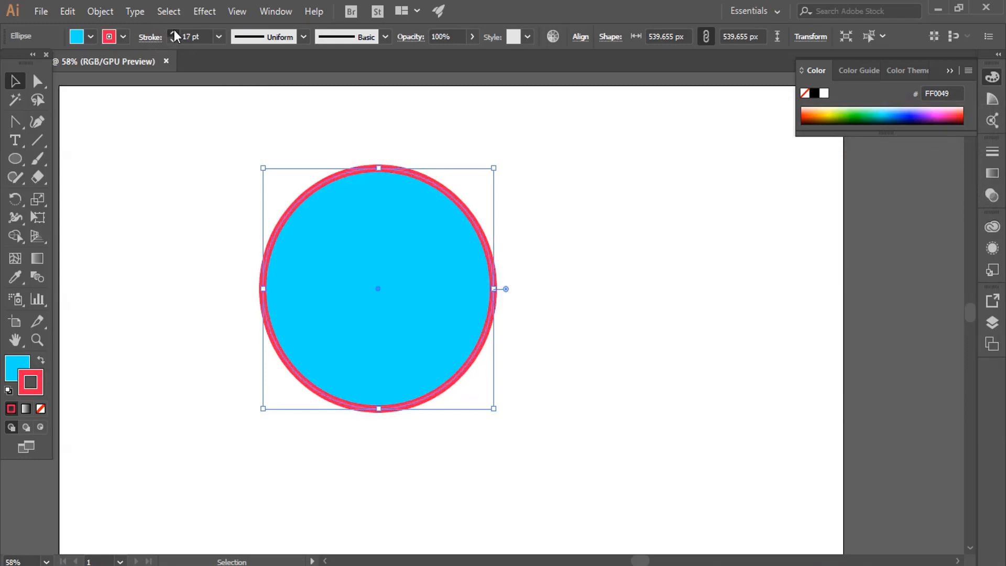
click(194, 175)
click(317, 188)
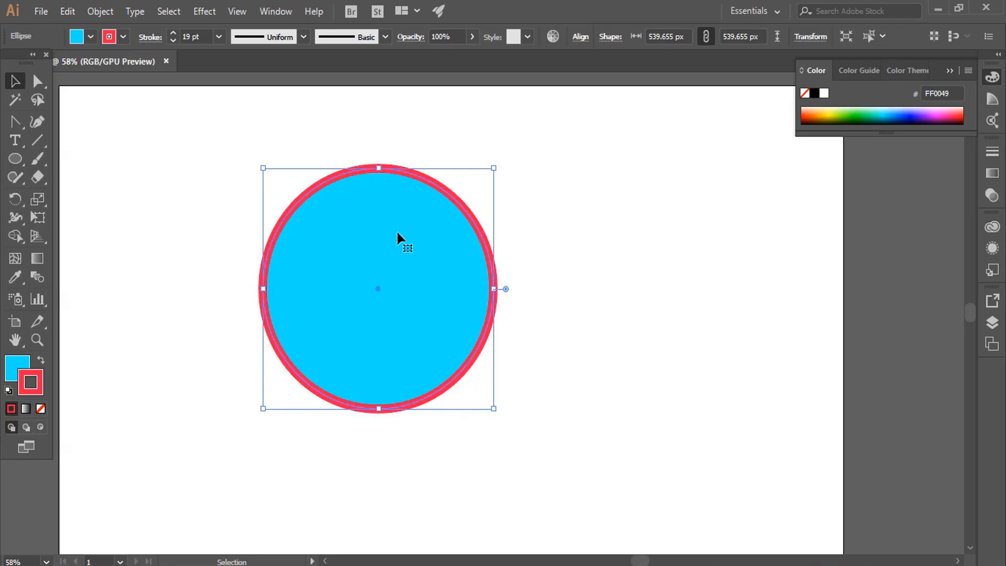
Remove the circle's stroke, try a pink stroke (FF15F4), and set the stroke back to none.
click(42, 409)
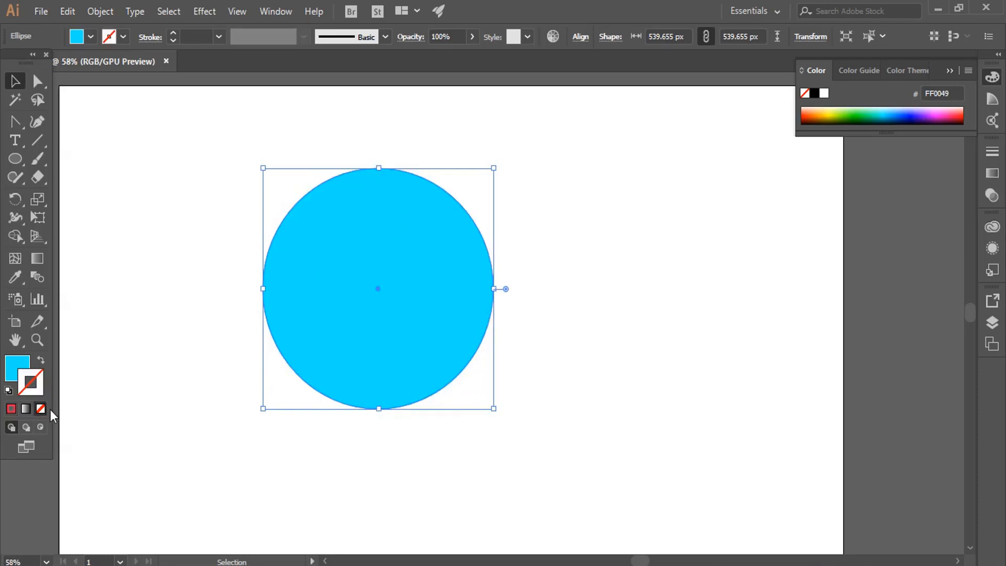
click(942, 110)
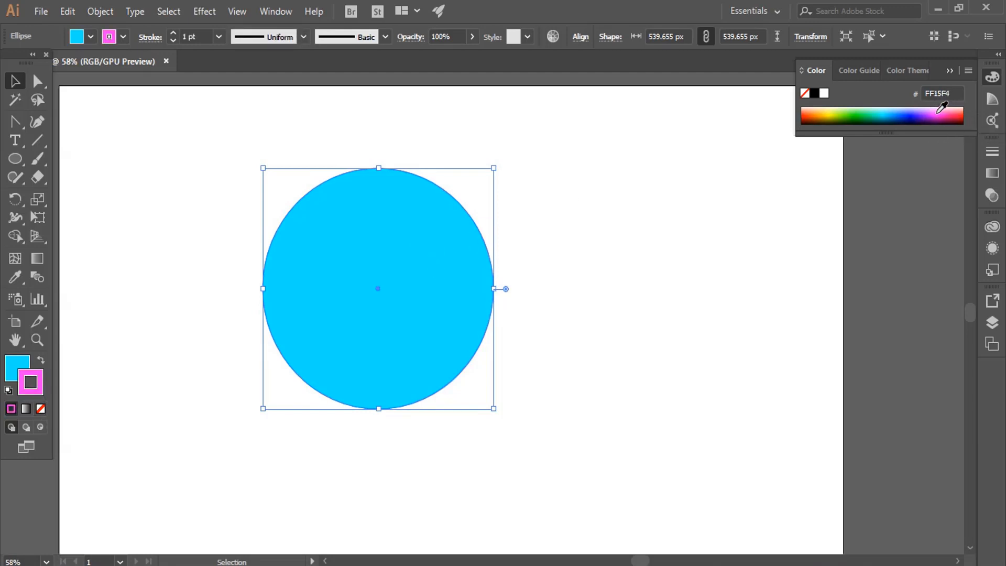
key(slash)
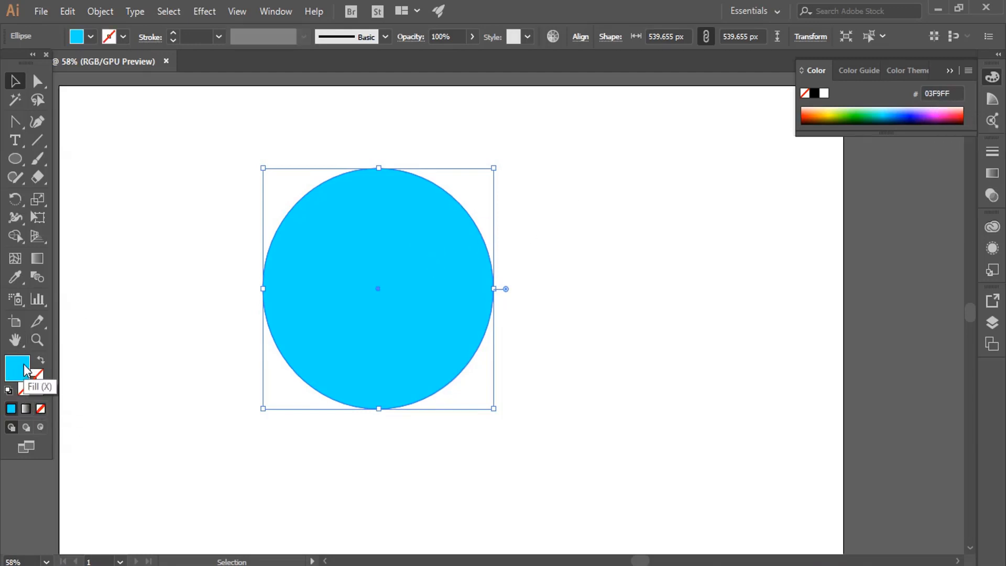
Change the circle's fill to magenta pink (F015FF) from the color spectrum.
click(14, 364)
click(943, 110)
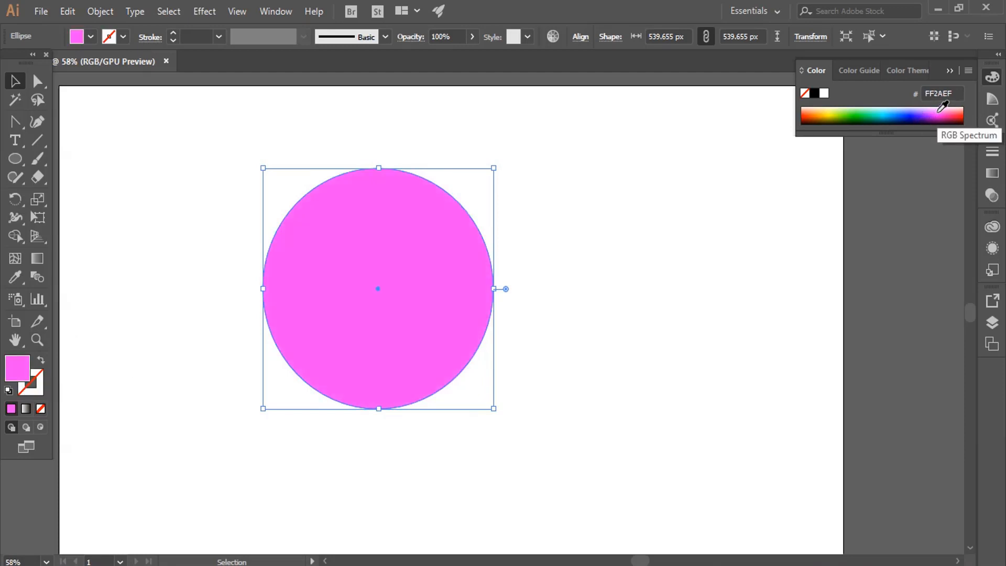
click(936, 110)
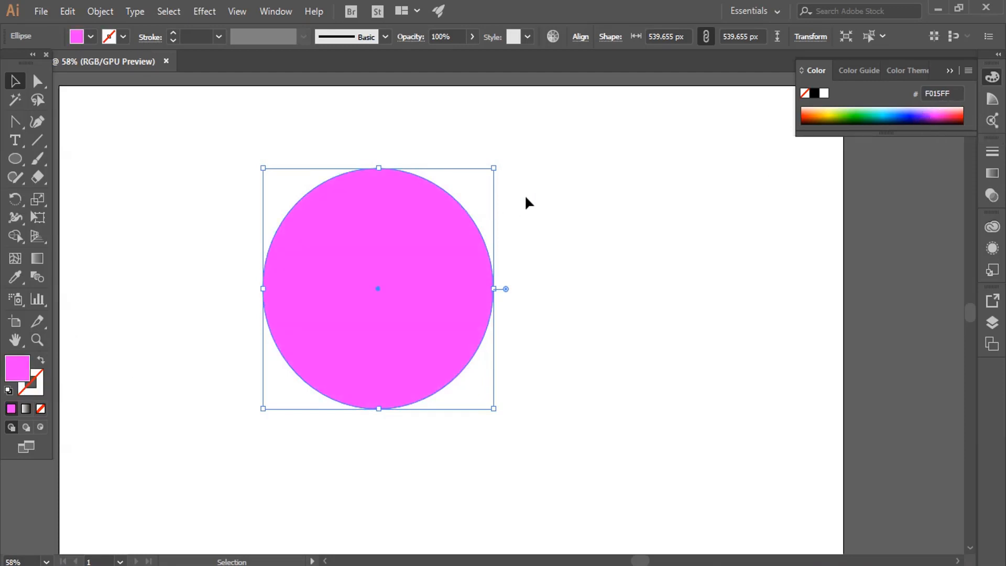
Delete the circle's top anchor point with Direct Selection to form a half circle, and undo the deletion.
click(555, 190)
drag(320, 138, 377, 199)
drag(36, 81, 119, 83)
drag(347, 135, 397, 178)
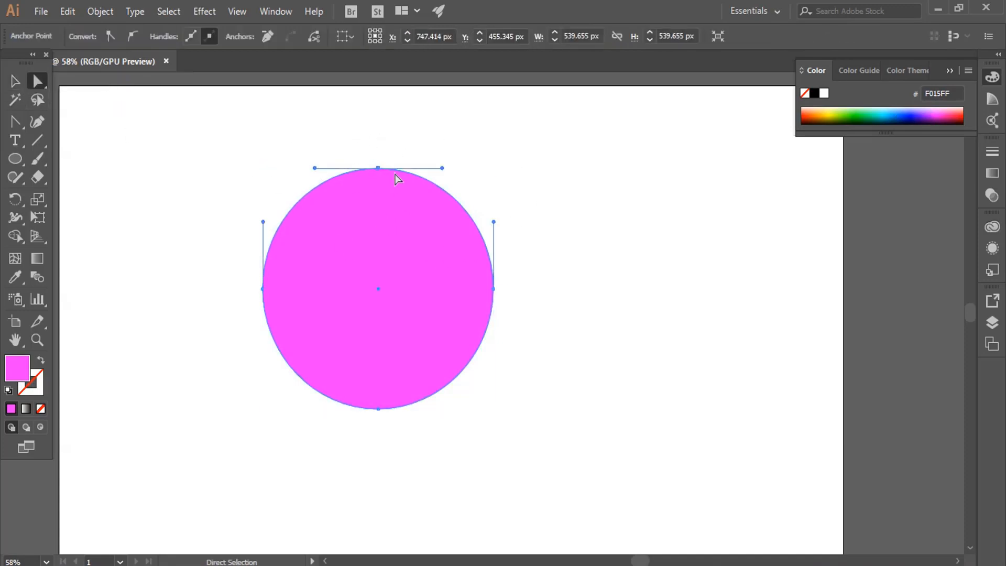
key(Delete)
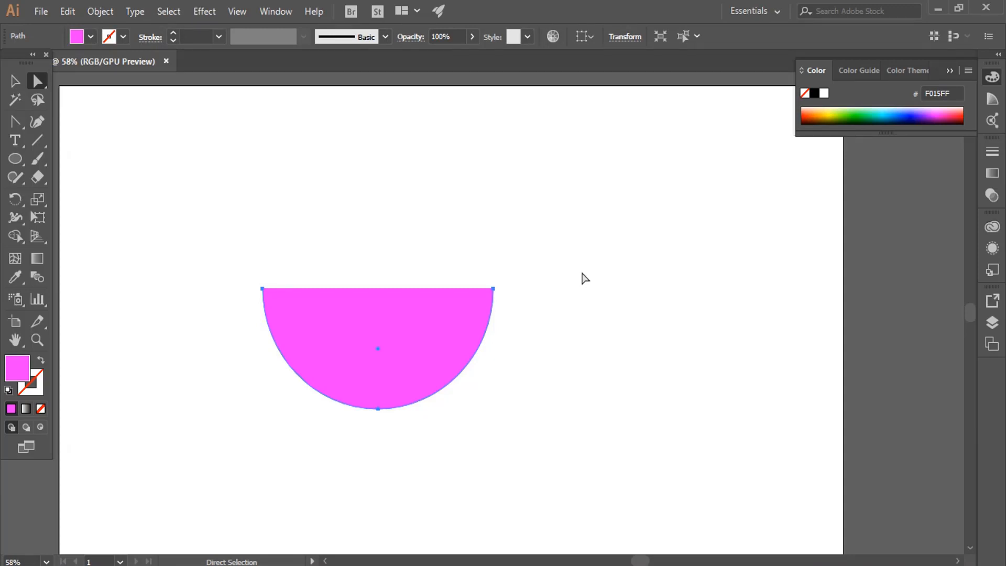
key(ctrl+z)
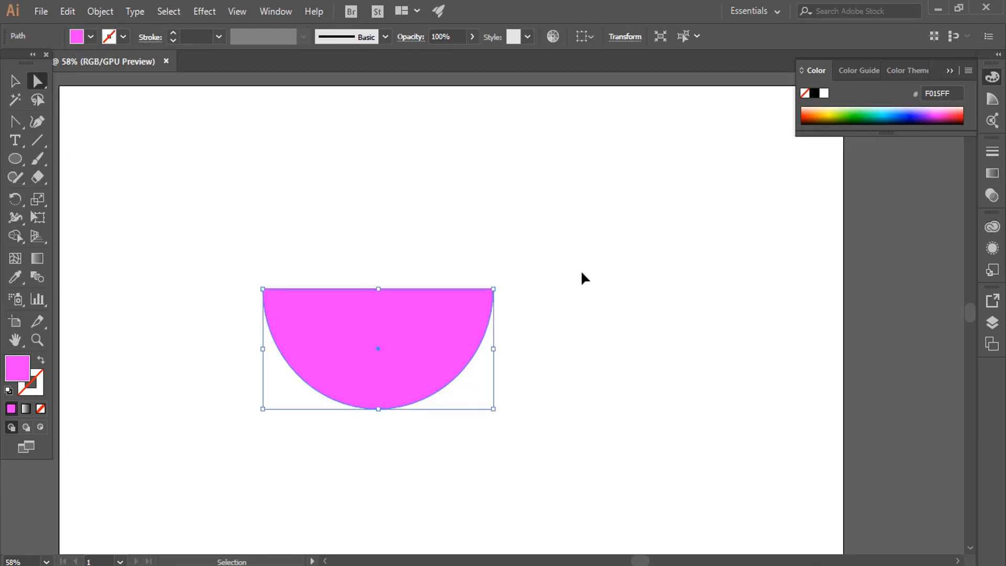
key(ctrl+z)
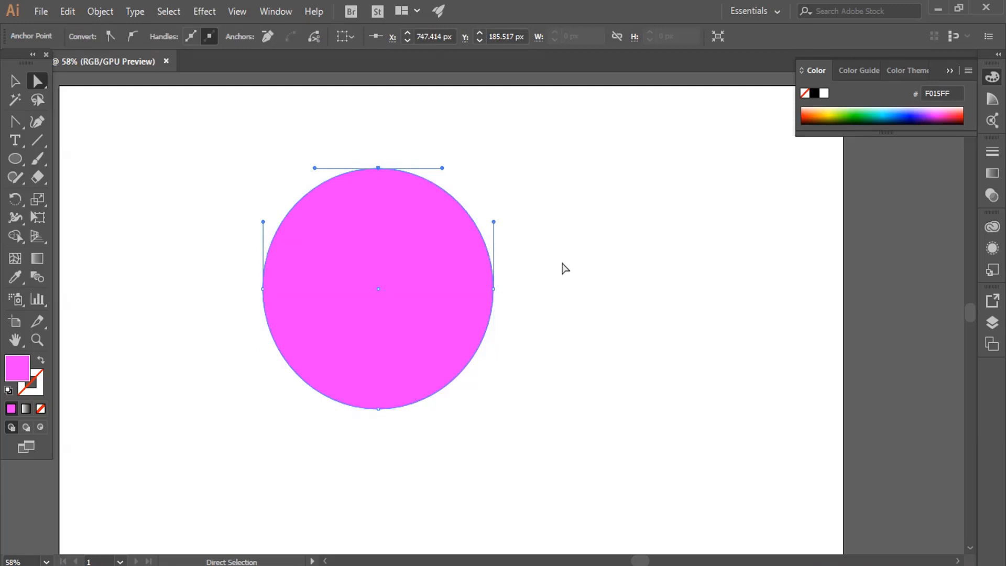
Delete the circle's right anchor point to leave only the left half, and undo the deletion.
drag(561, 263, 463, 320)
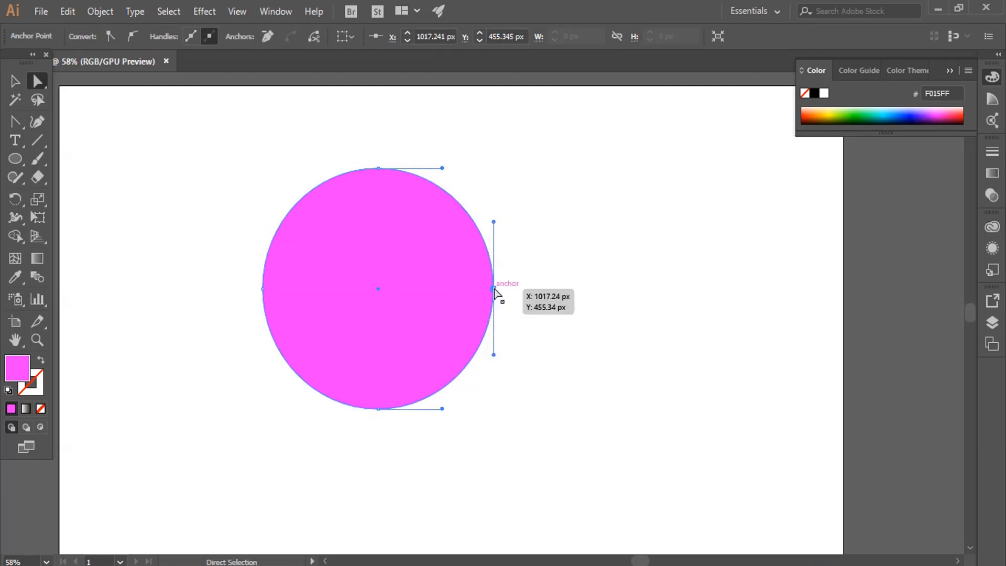
drag(548, 249, 423, 353)
key(Delete)
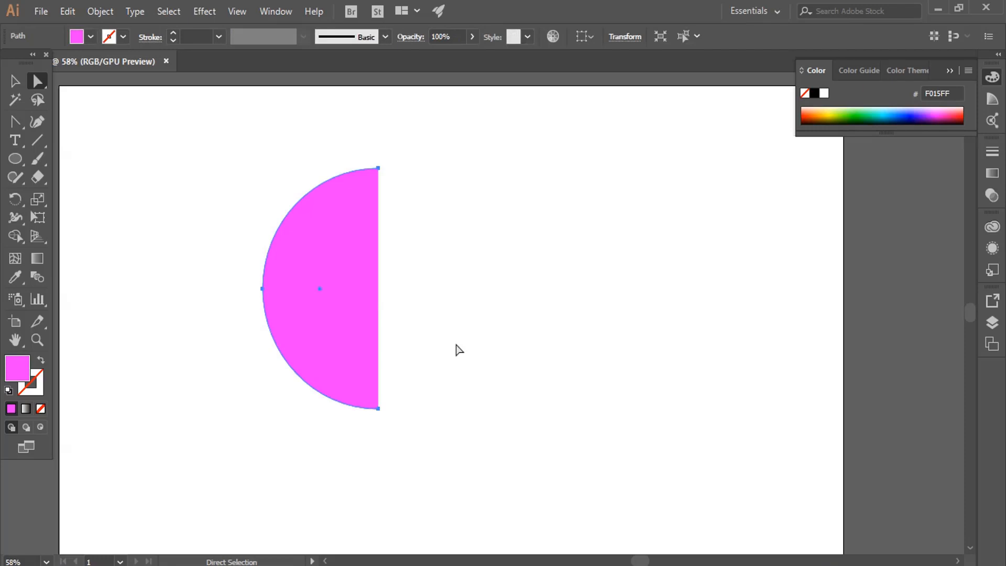
key(ctrl+z)
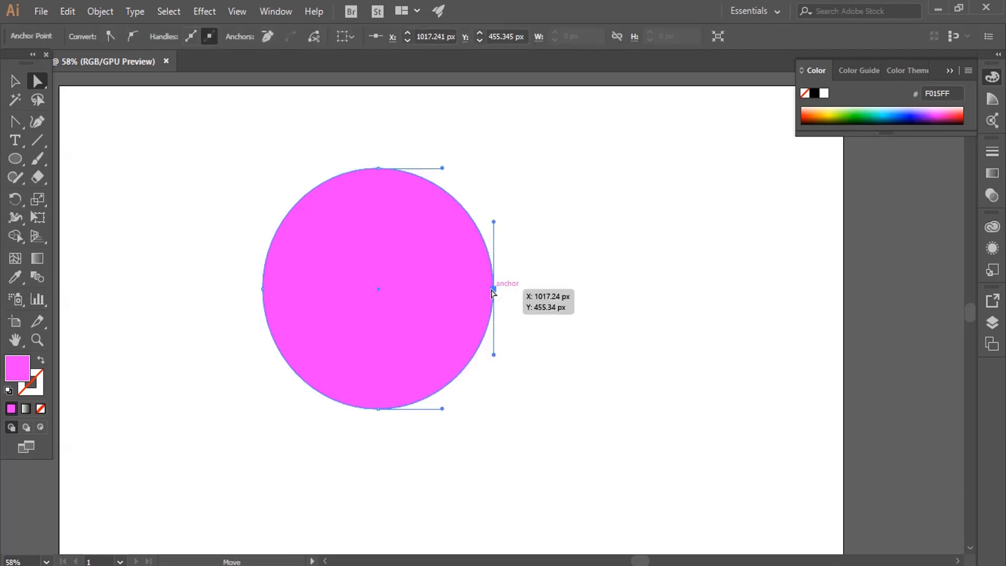
Bulge the circle's lower sides by pulling the lower direction handles of its right and left anchors outward.
drag(493, 355, 667, 431)
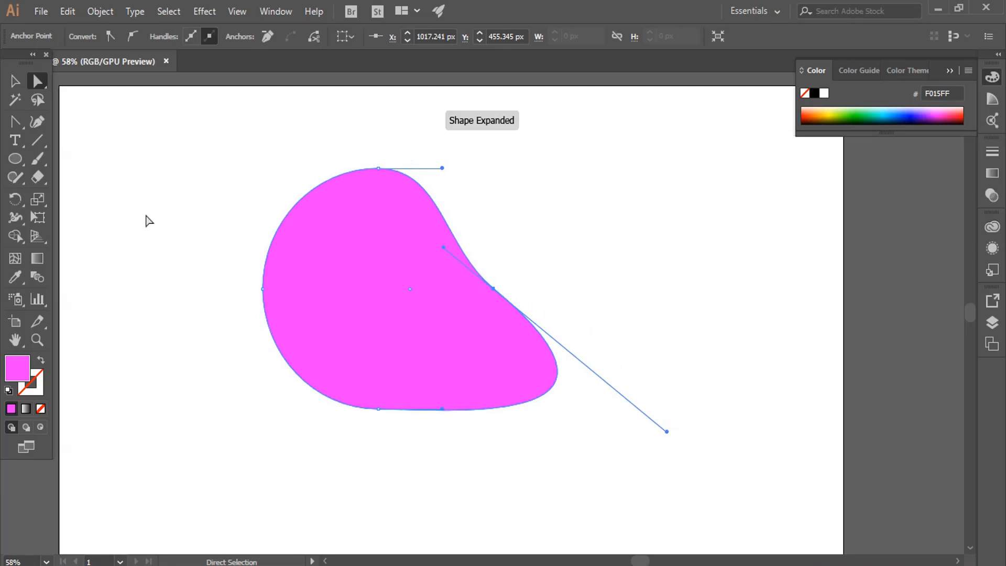
drag(148, 211, 325, 347)
drag(262, 353, 165, 341)
Stretch the shape by moving its bottom anchor down, top anchor up to Y 70 px, and right anchor to about X 1305, Y 323 px.
drag(377, 440, 370, 362)
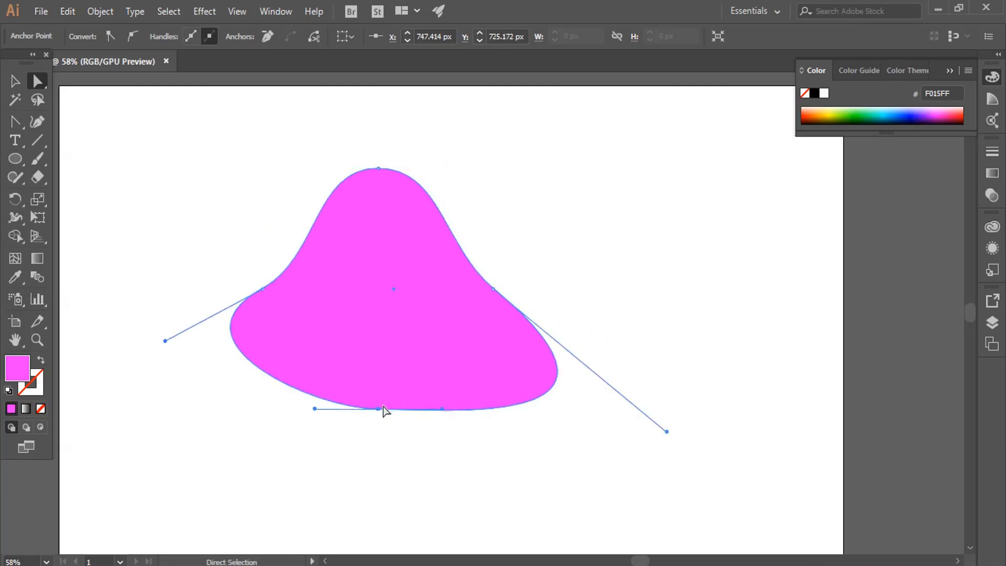
drag(378, 409, 383, 486)
drag(360, 133, 408, 216)
drag(378, 169, 381, 118)
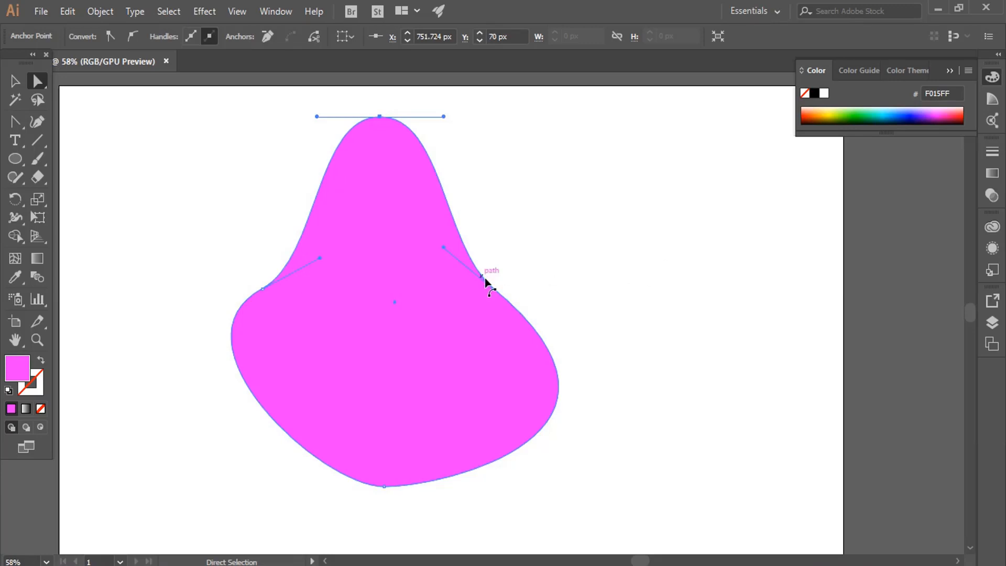
drag(492, 284, 616, 230)
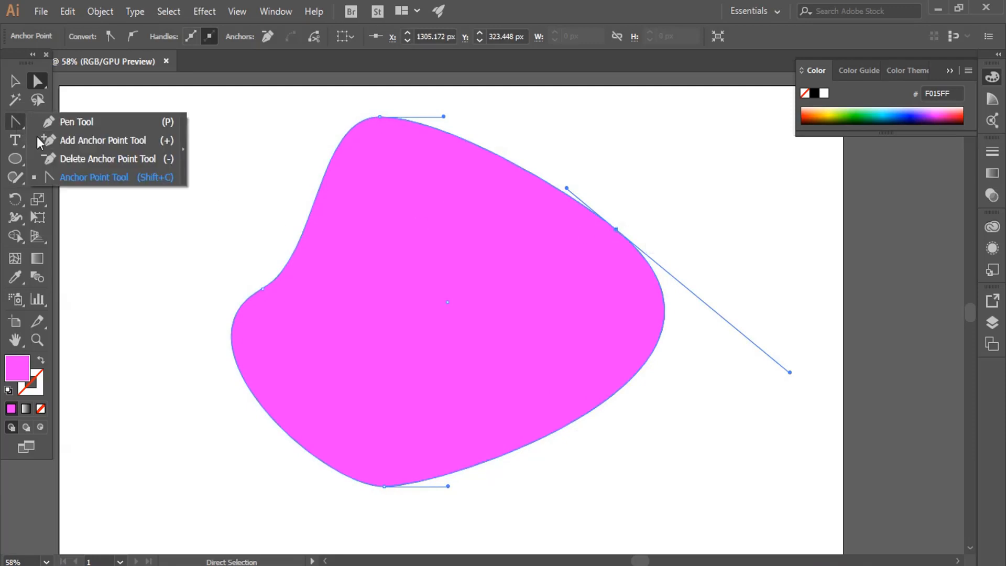
Convert all four anchor points of the curved shape to sharp corners with the Anchor Point tool.
drag(36, 122, 110, 185)
click(84, 179)
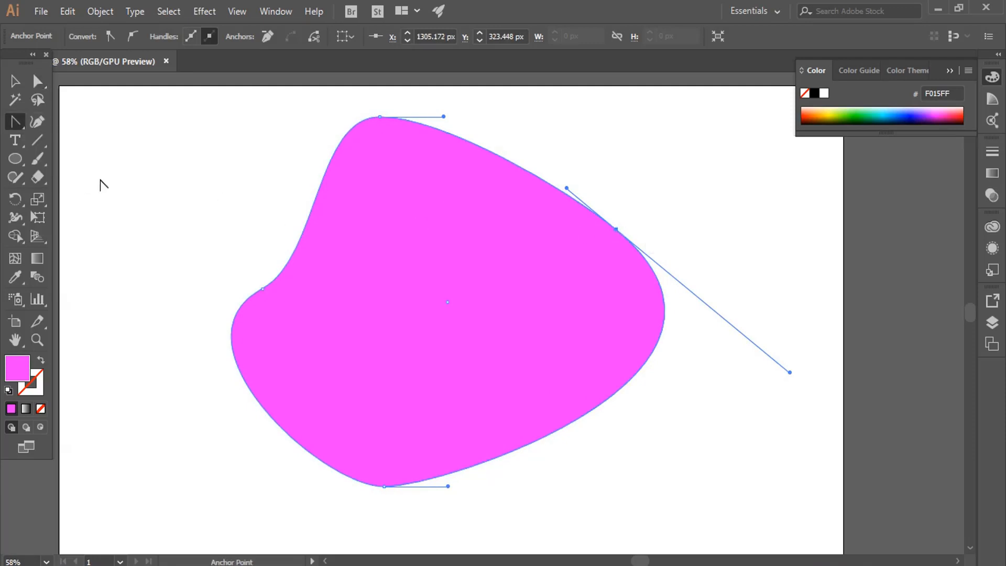
click(616, 230)
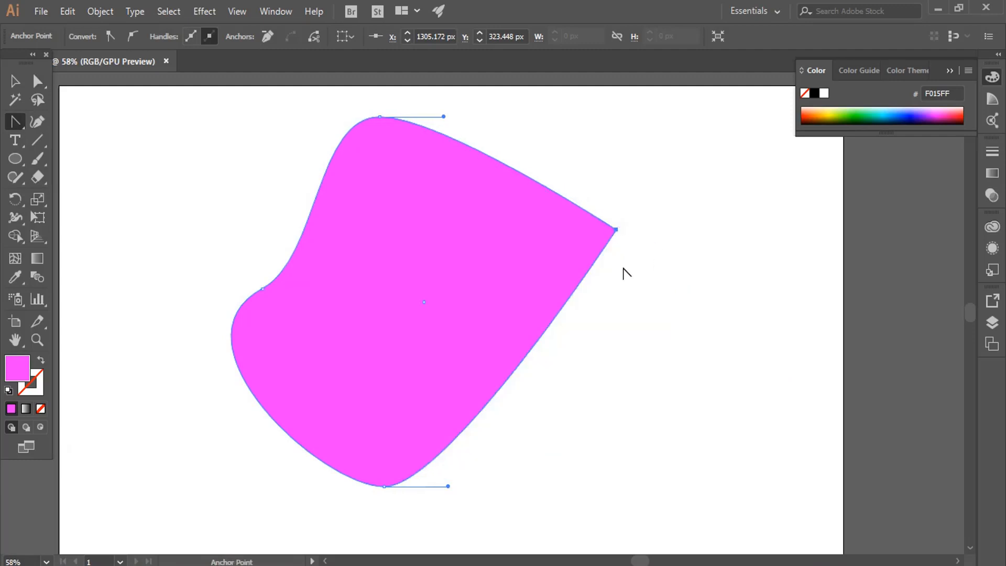
click(380, 117)
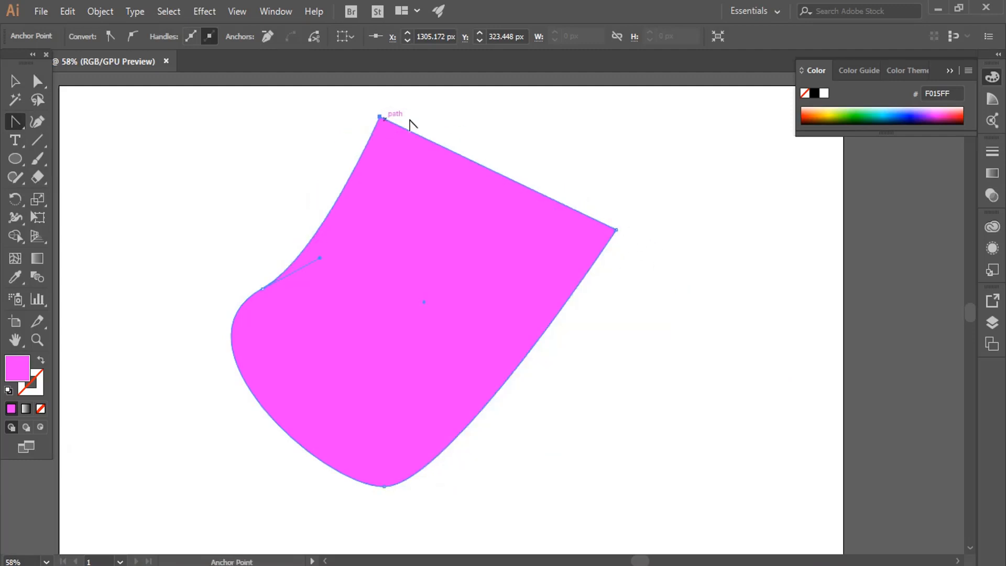
drag(263, 289, 265, 291)
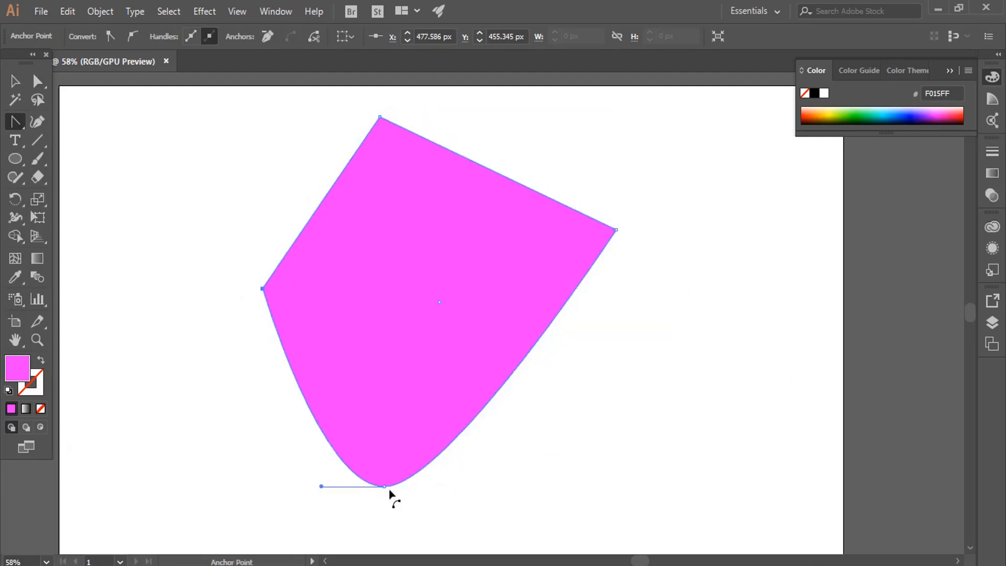
click(385, 487)
click(15, 80)
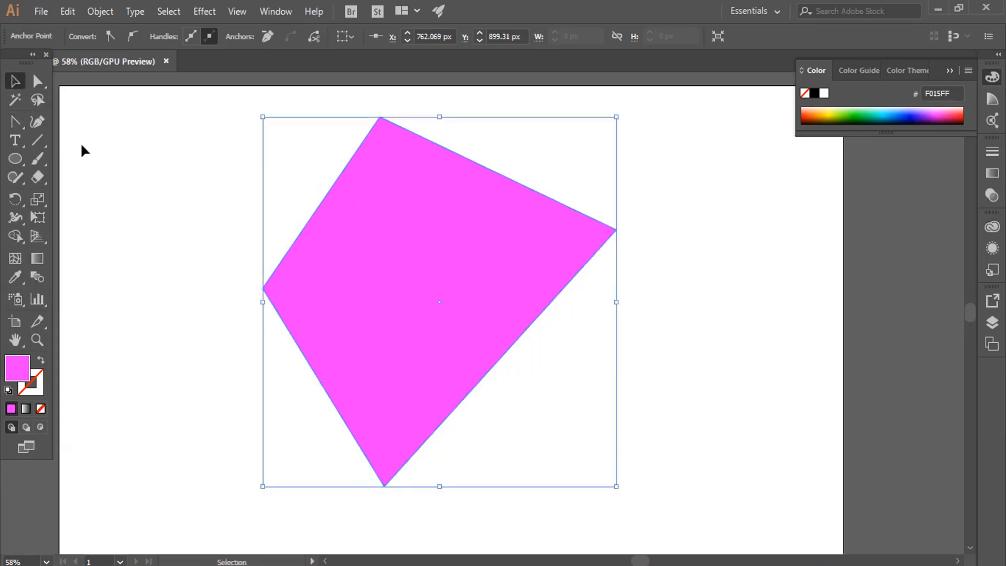
Nudge the quadrilateral slightly down and move its top anchor to about X 787, Y 100 px with Direct Selection.
click(85, 151)
drag(516, 227, 516, 233)
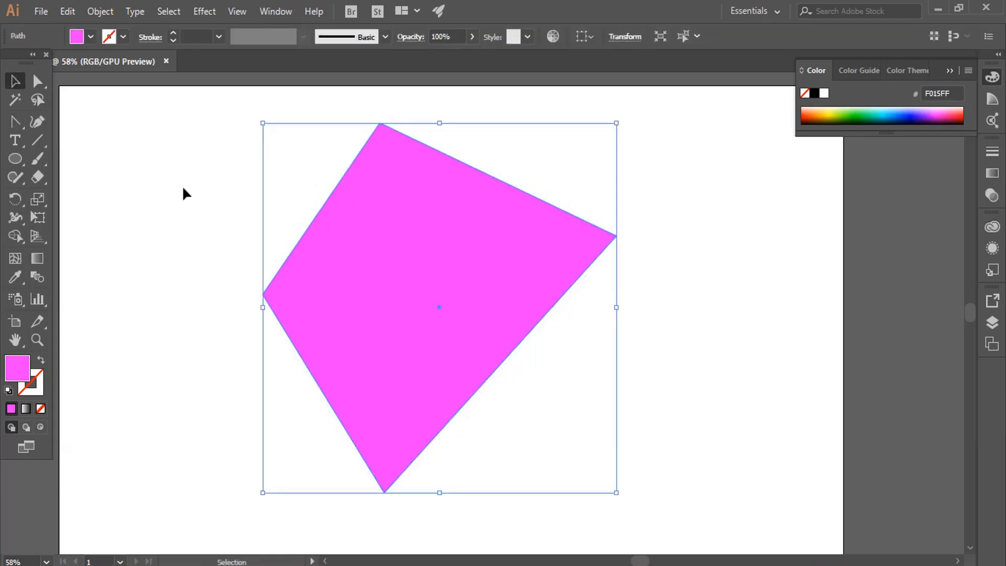
click(8, 121)
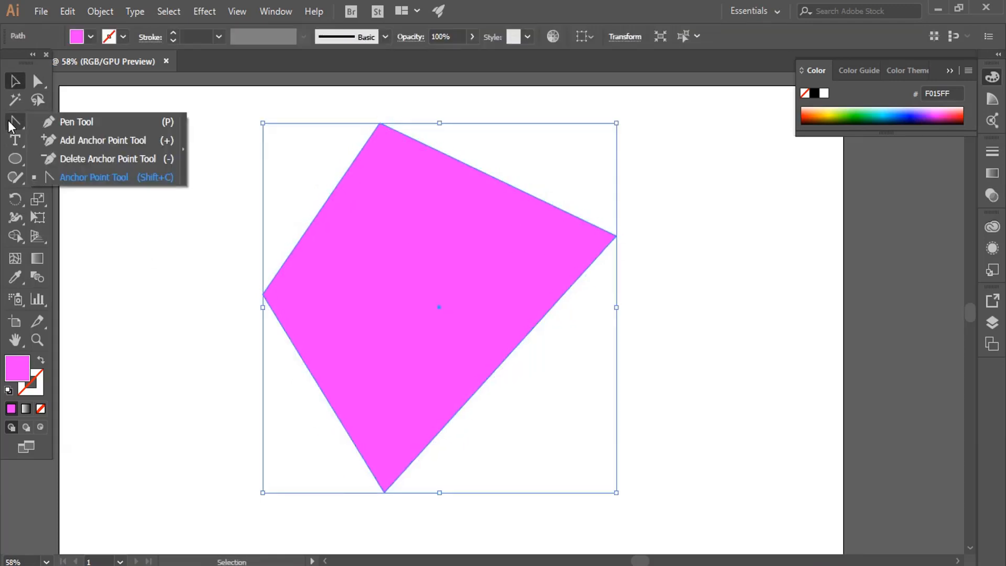
click(36, 82)
drag(368, 107, 394, 130)
Round the quadrilateral's top, bottom, right and left corners by pulling out direction handles with the Anchor Point tool.
click(37, 121)
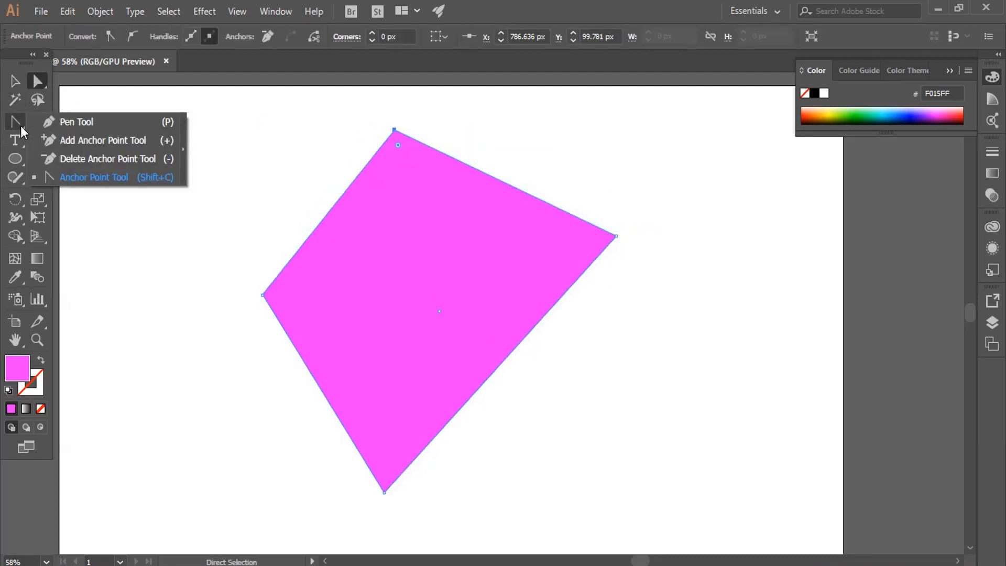
click(95, 178)
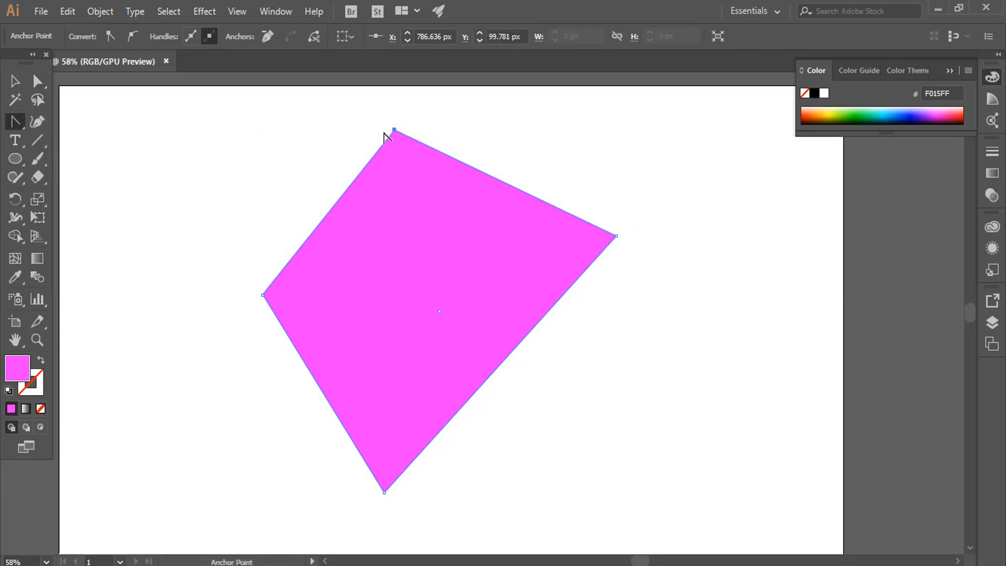
drag(394, 130, 585, 109)
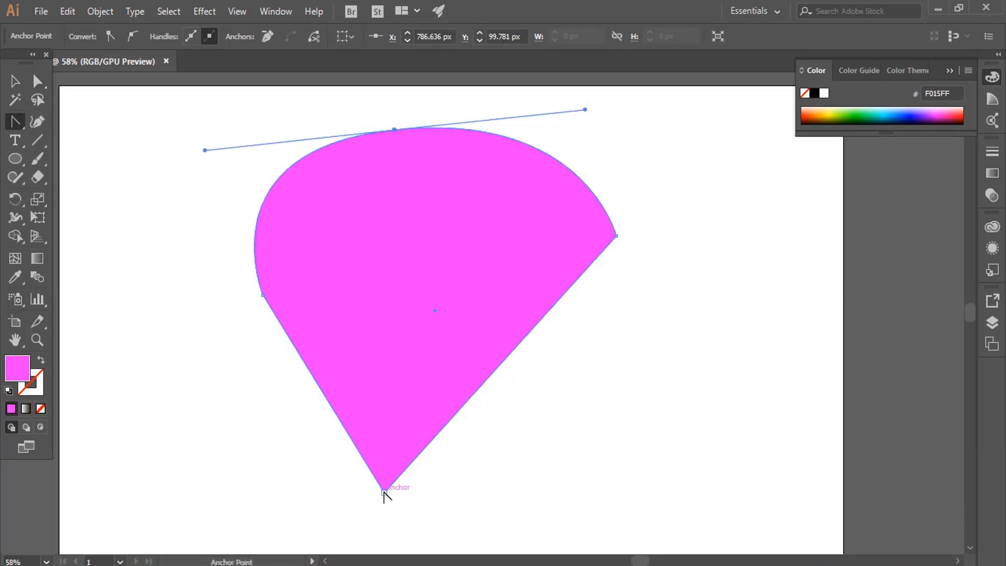
drag(384, 492, 209, 469)
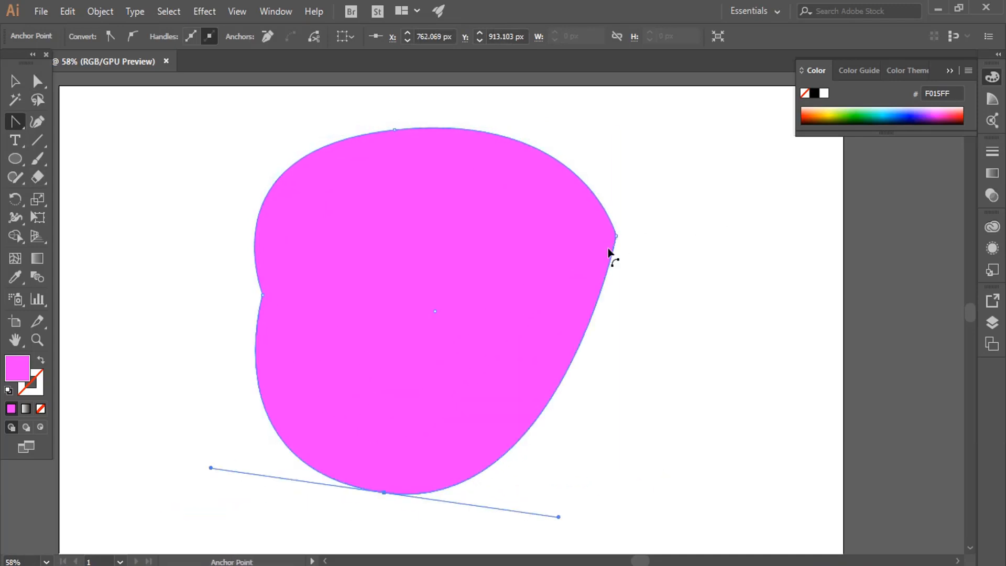
drag(616, 235, 631, 318)
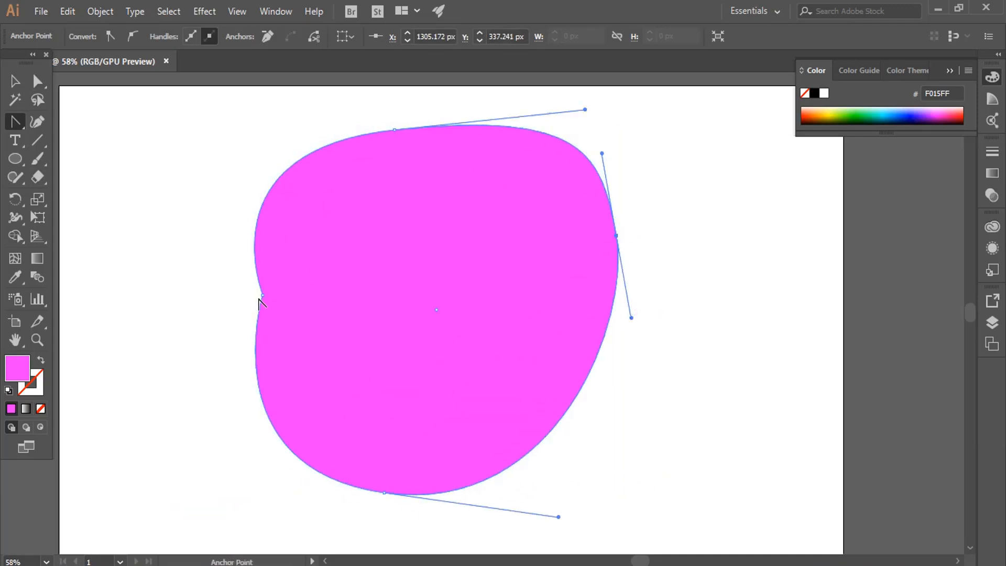
drag(262, 297, 210, 302)
Move the left anchor outward to about X 355, Y 479 px with Direct Selection, and deselect the shape.
click(37, 81)
click(262, 296)
click(15, 81)
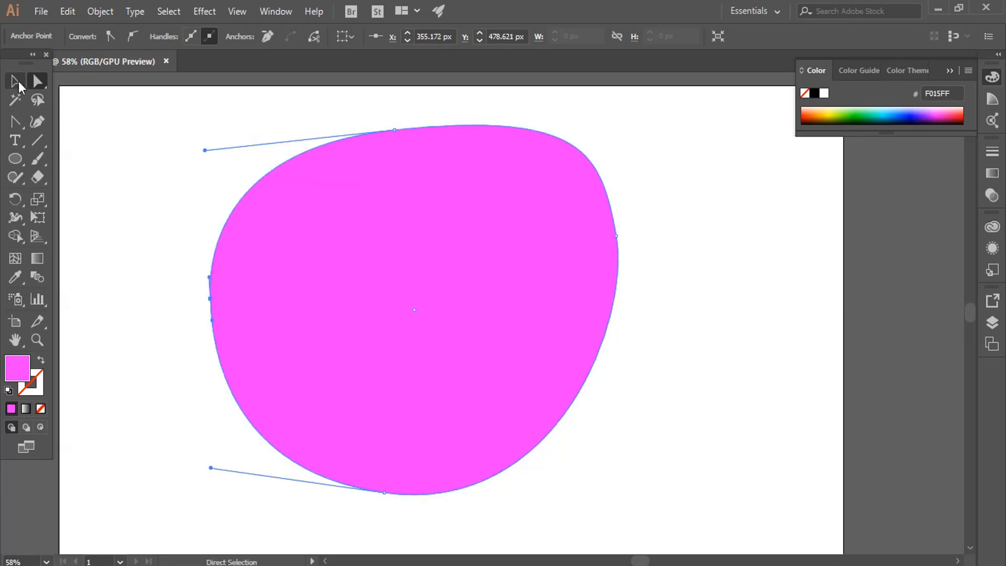
click(189, 231)
Delete the reshaped object and draw a new circle about 560 px in diameter with the Ellipse tool.
click(546, 274)
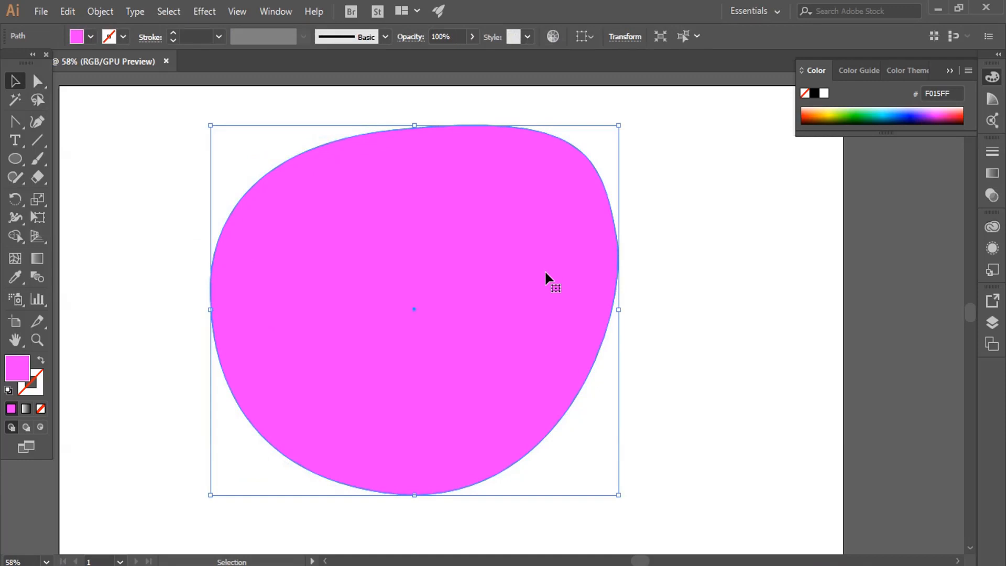
key(Delete)
click(10, 165)
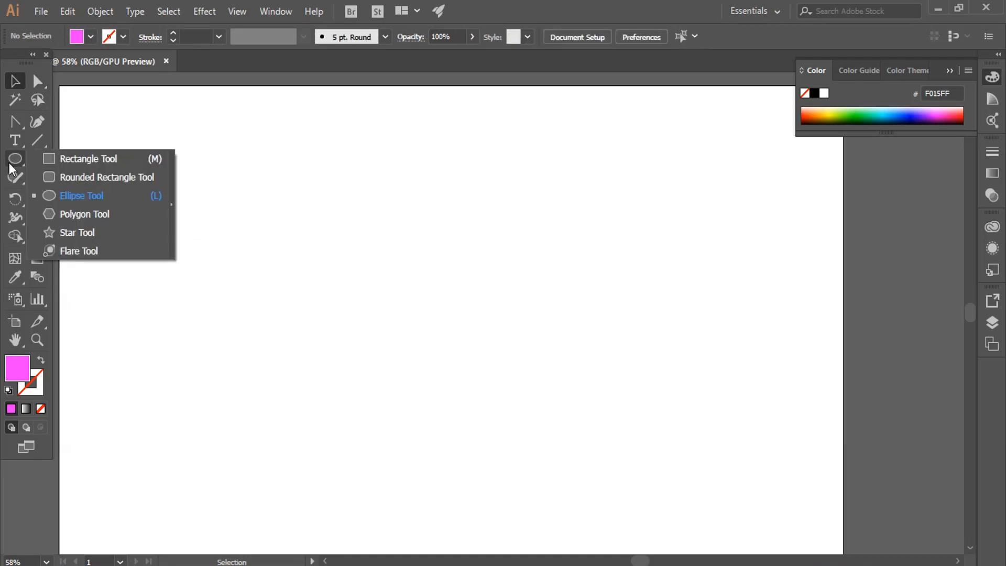
click(89, 198)
drag(273, 221, 514, 472)
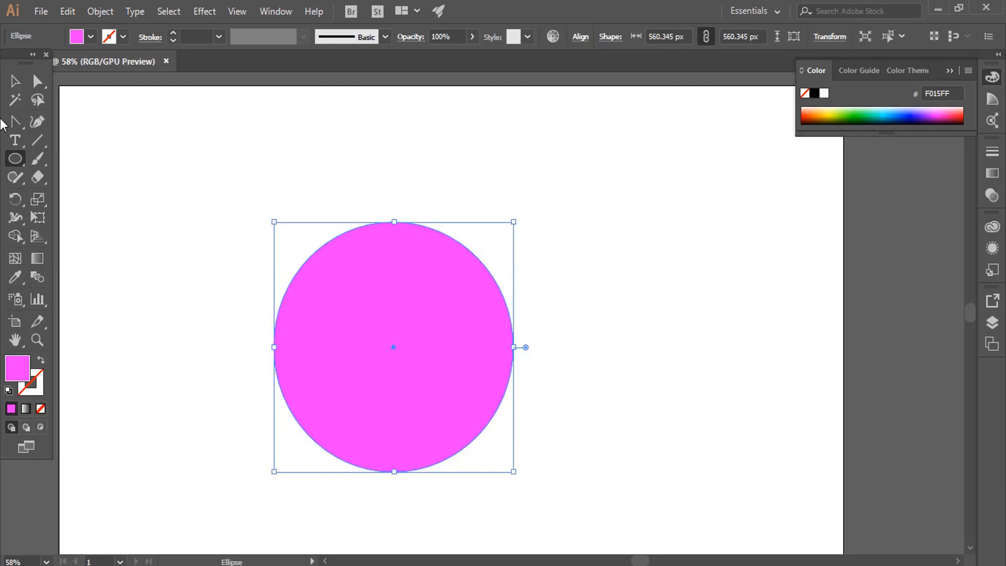
Reposition the whole circle slightly up and to the left on the artboard.
click(15, 80)
drag(403, 326, 403, 306)
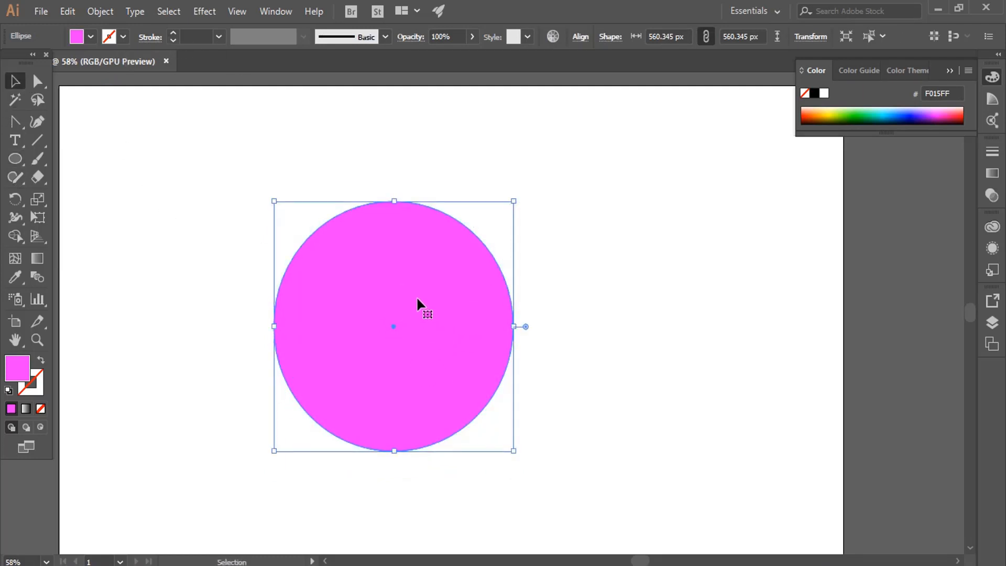
drag(478, 331, 463, 315)
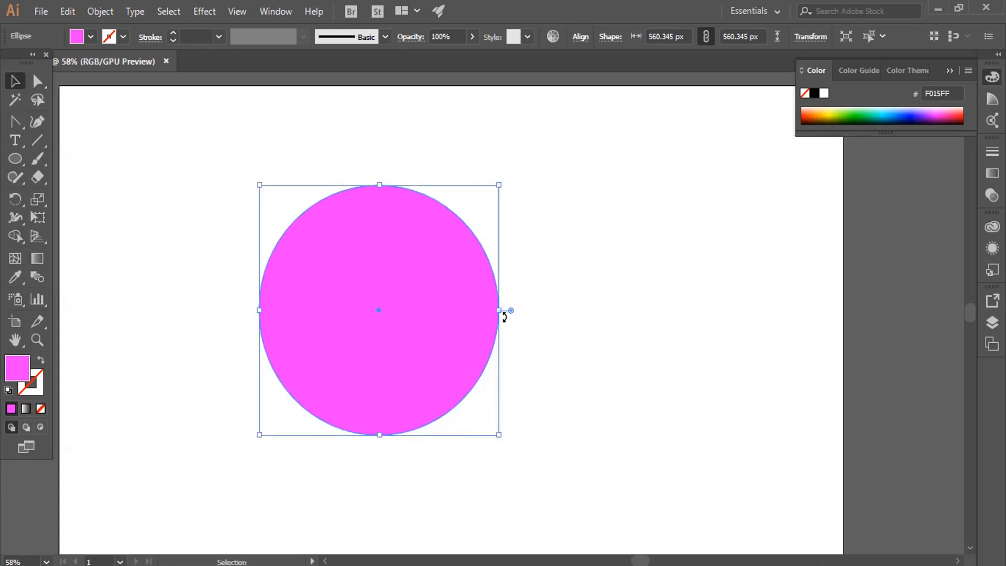
drag(442, 319, 442, 314)
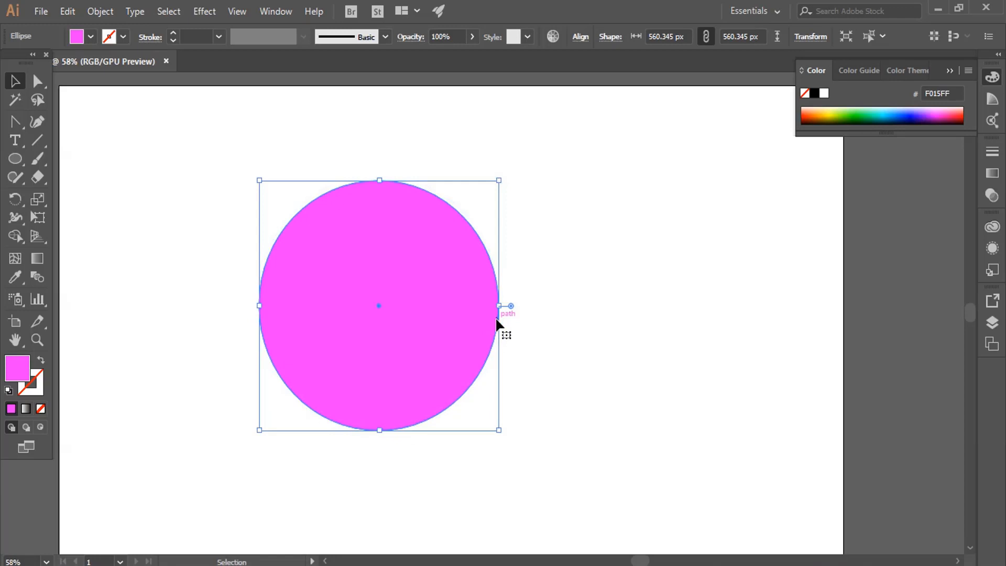
Select the circle's right anchor point with Direct Selection and delete it to leave the left half.
click(38, 81)
drag(553, 255, 445, 348)
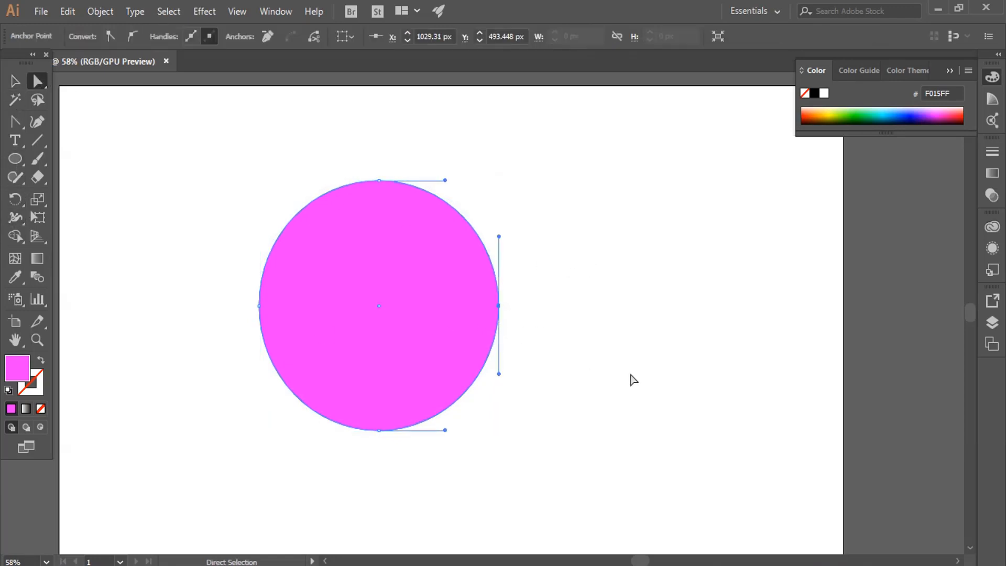
key(Delete)
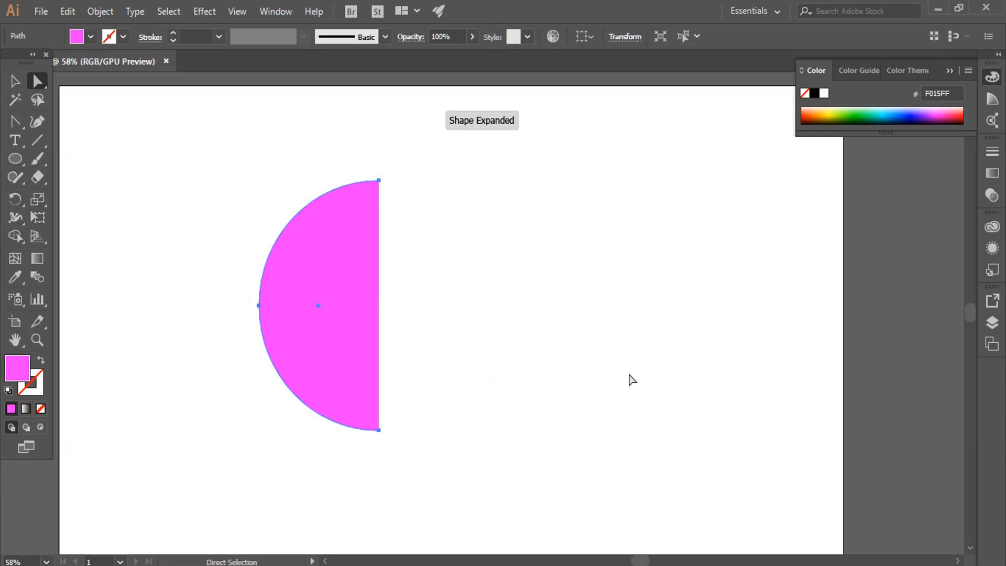
Swap the half circle's fill and stroke, set the stroke weight to 20 pt, and deselect it.
click(40, 361)
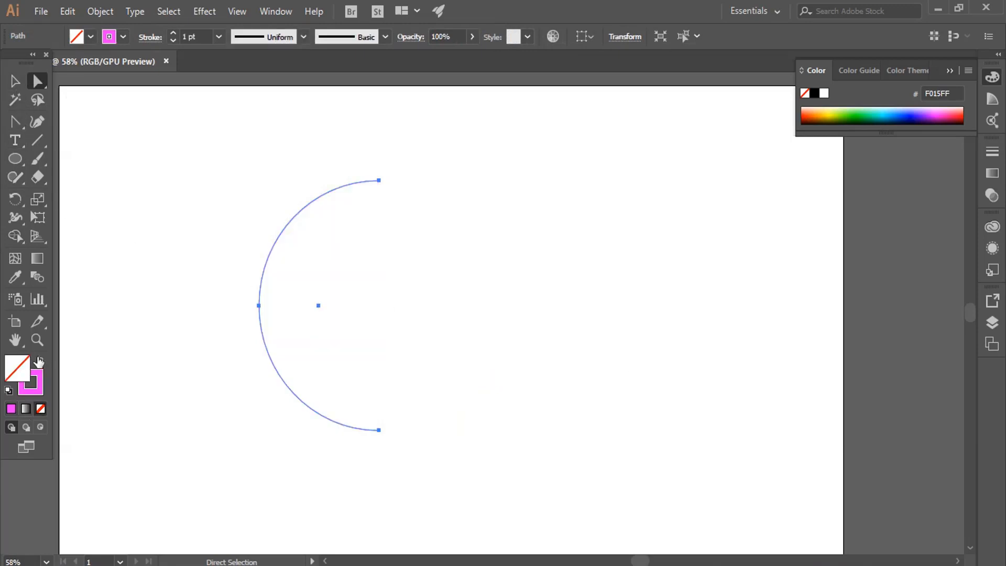
click(172, 33)
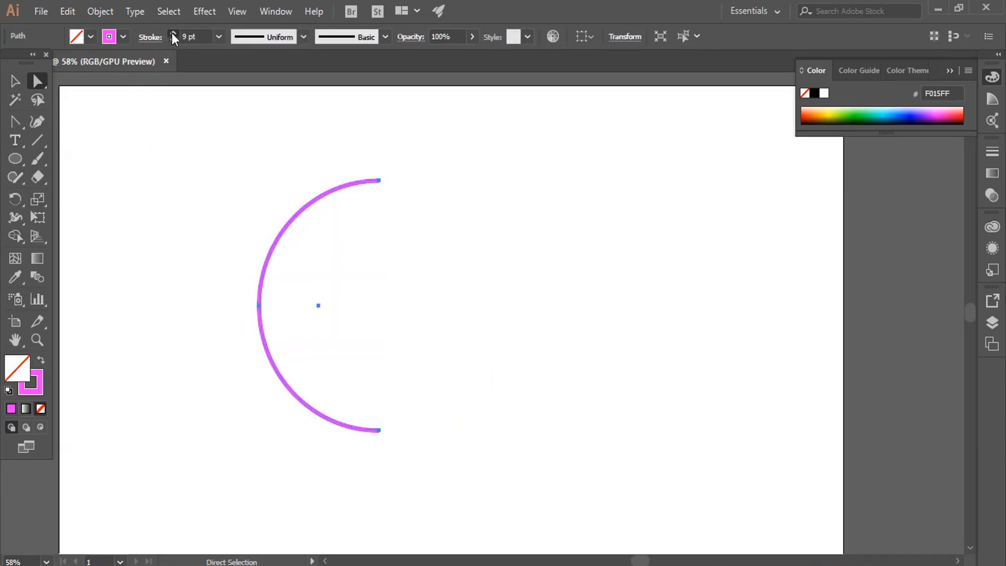
click(207, 314)
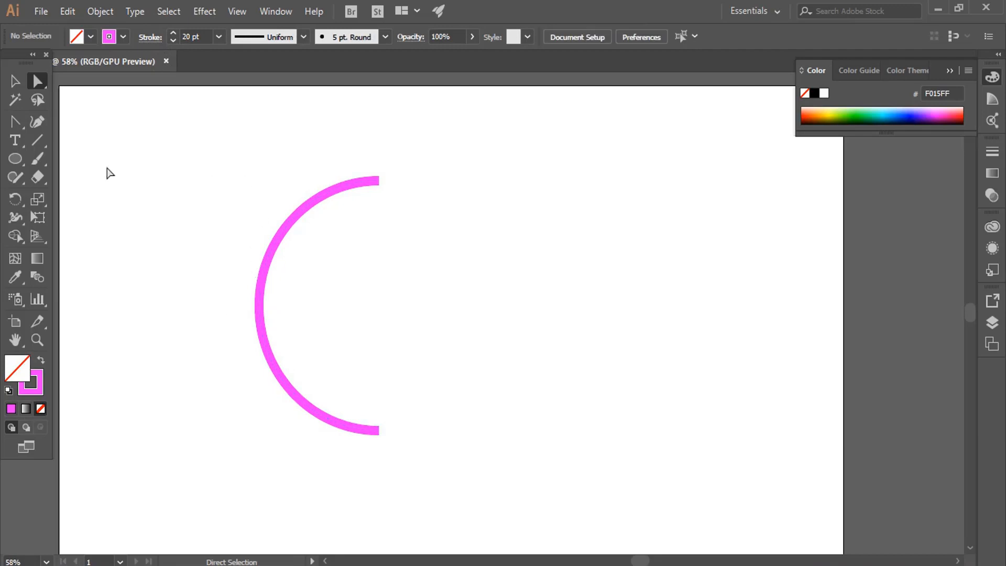
Delete the top anchor point of the half-circle arc to leave only its lower quarter, and deselect it.
click(38, 83)
click(98, 81)
drag(341, 139, 413, 194)
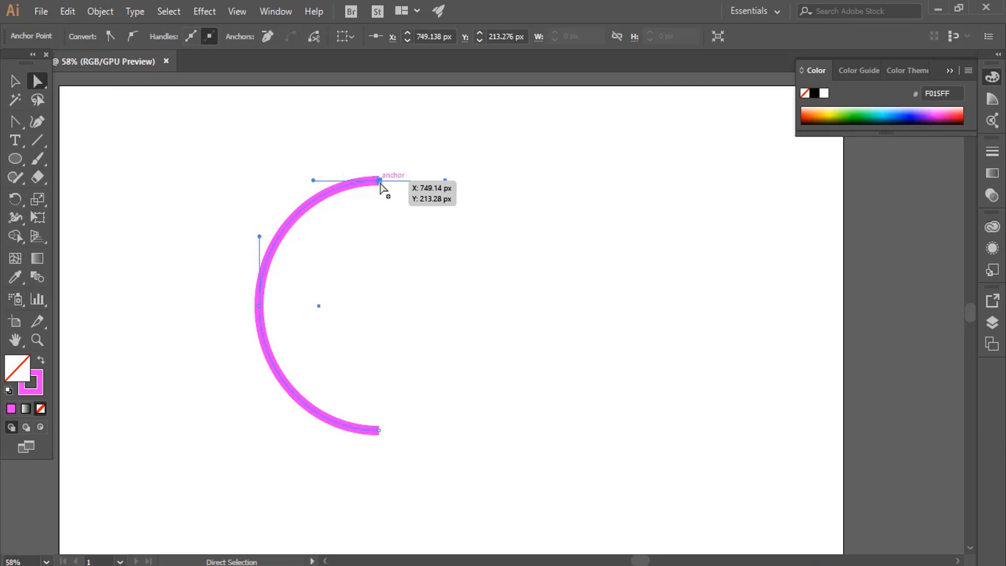
key(Delete)
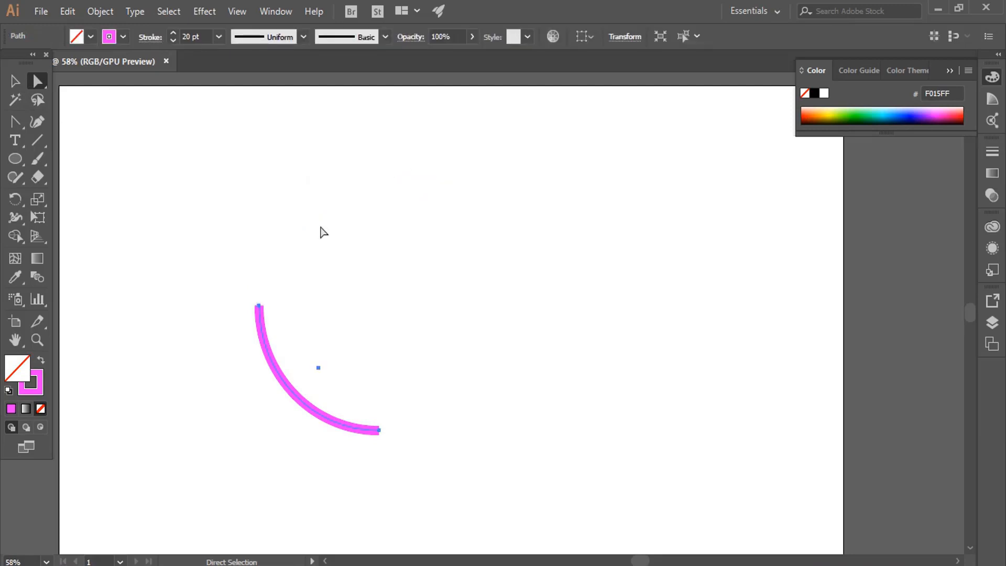
click(321, 229)
Move the quarter arc up and to the left on the artboard, looking over the stroke width profiles without changing them.
click(12, 80)
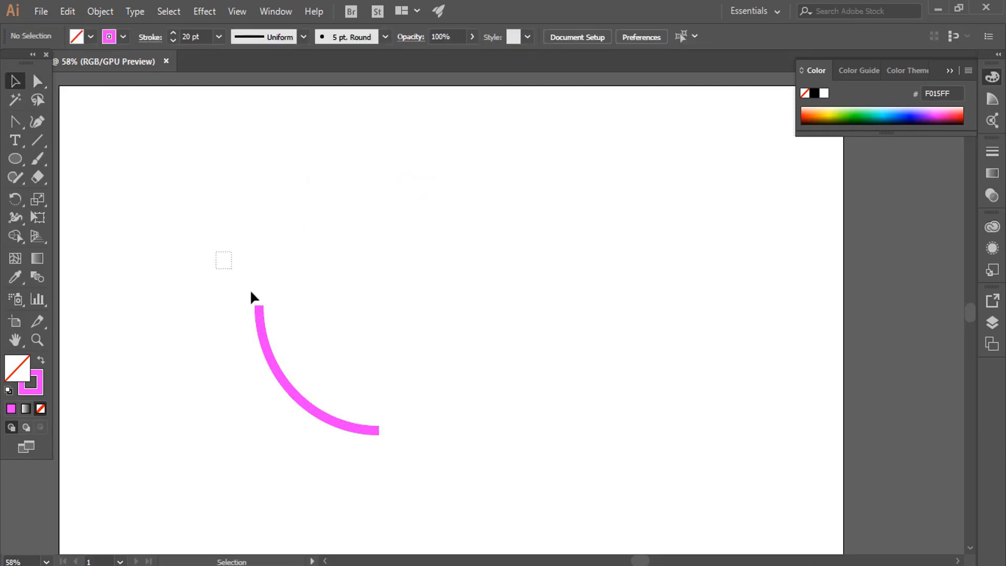
drag(250, 296, 404, 469)
drag(349, 425, 293, 335)
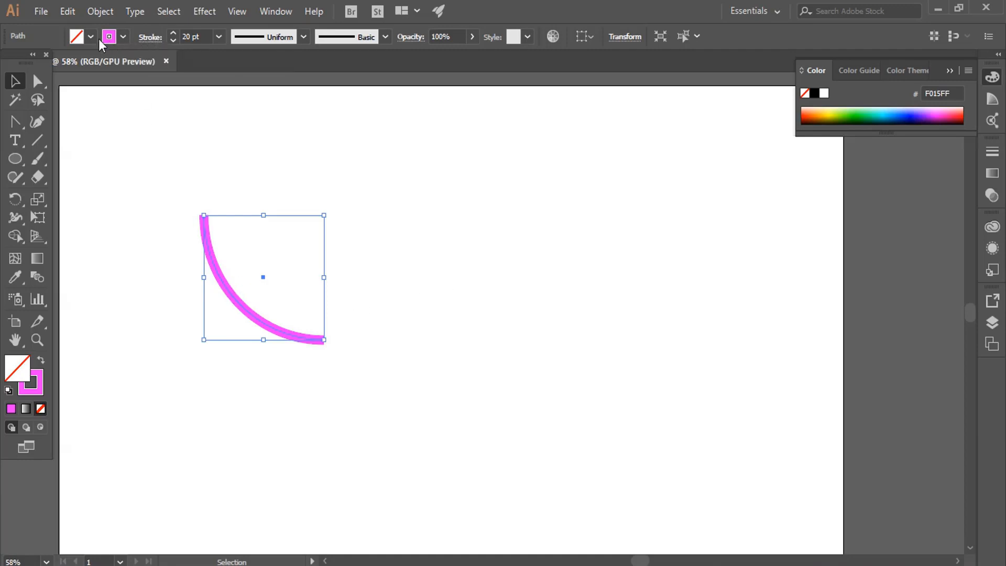
click(304, 36)
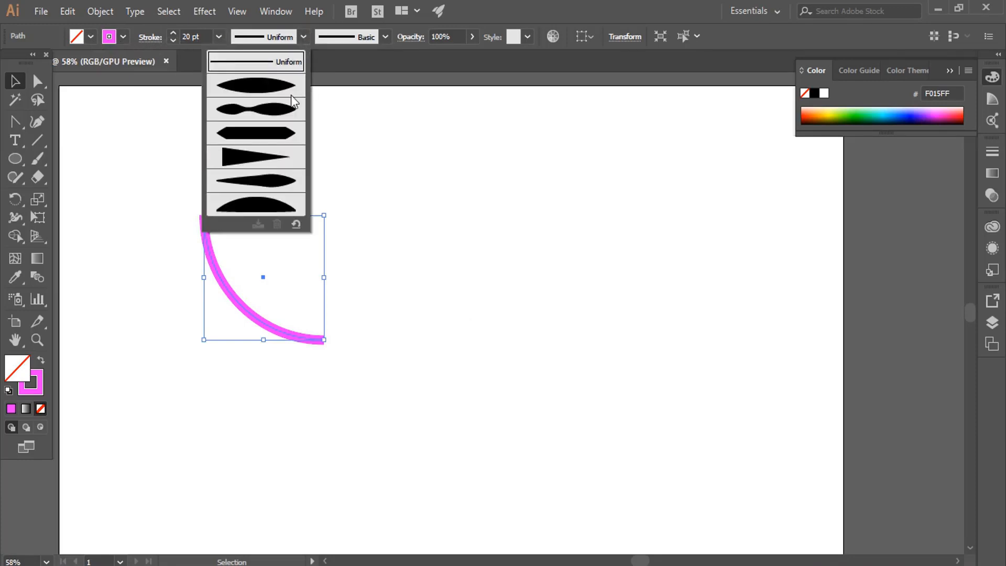
click(384, 172)
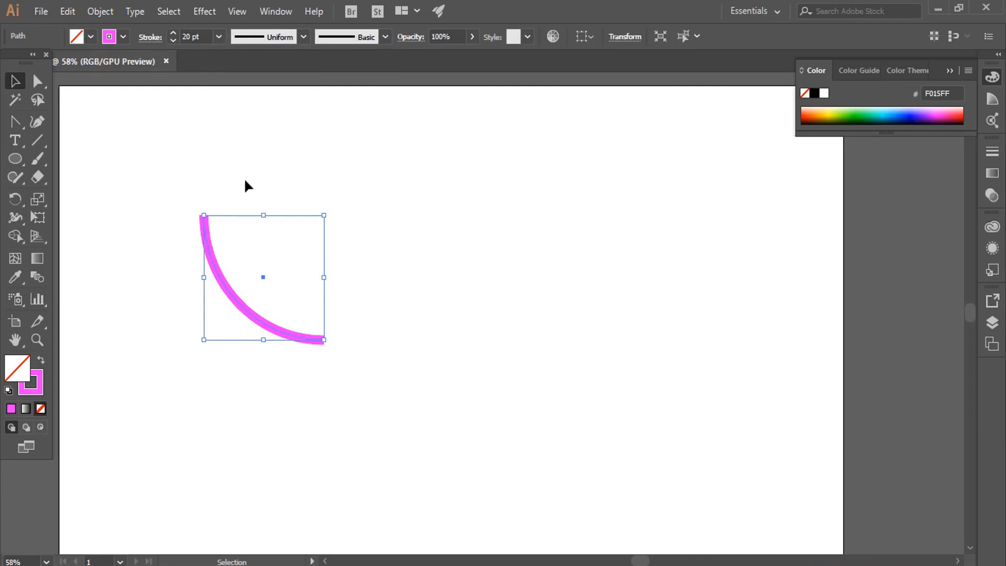
drag(211, 270, 233, 282)
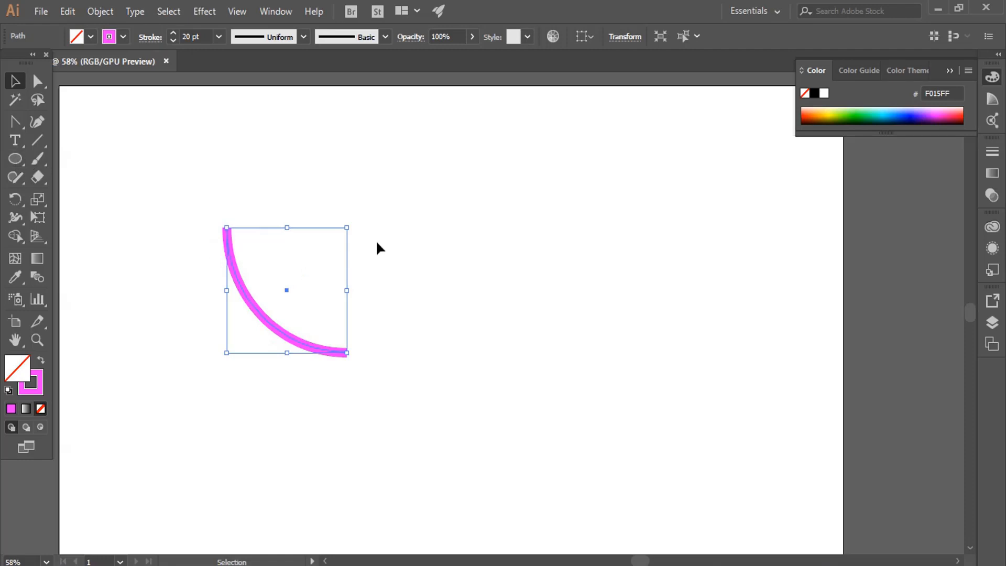
Delete the quarter arc and draw a near-circular ellipse about 609 by 572 px with the Ellipse tool.
key(Delete)
click(18, 158)
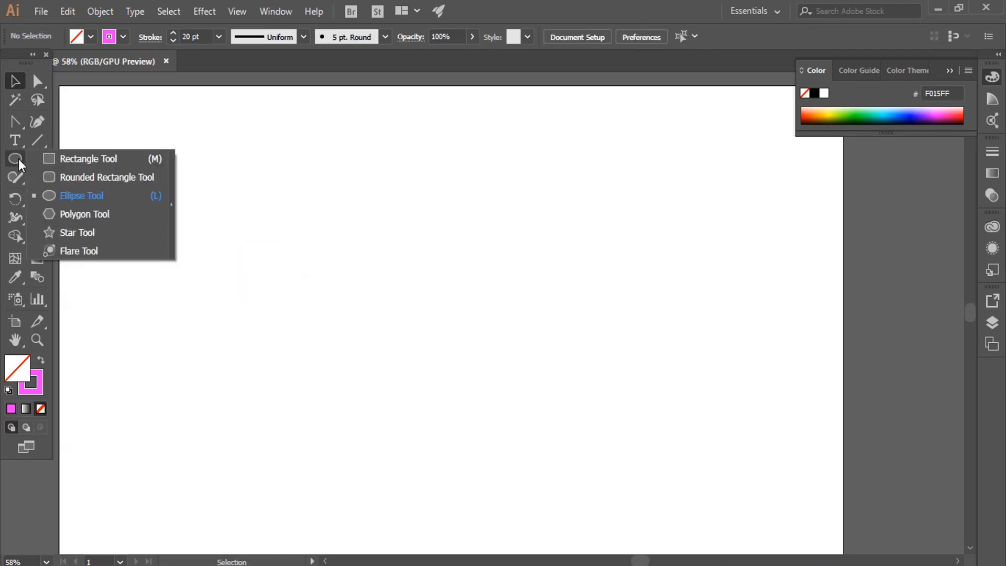
click(114, 197)
drag(233, 198, 493, 453)
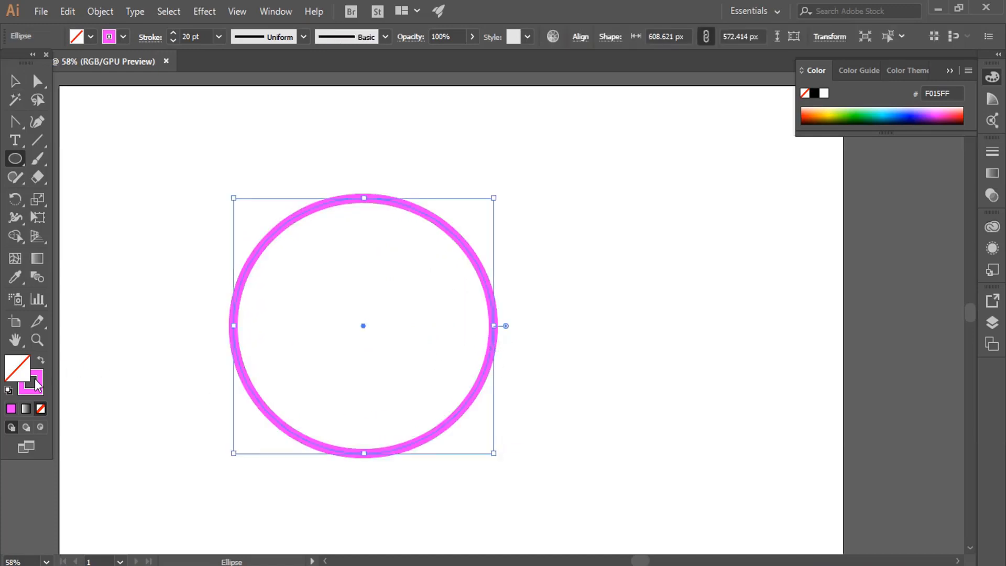
Set the ellipse's fill to the red FF0049 and switch to the Selection tool.
double_click(16, 370)
click(790, 141)
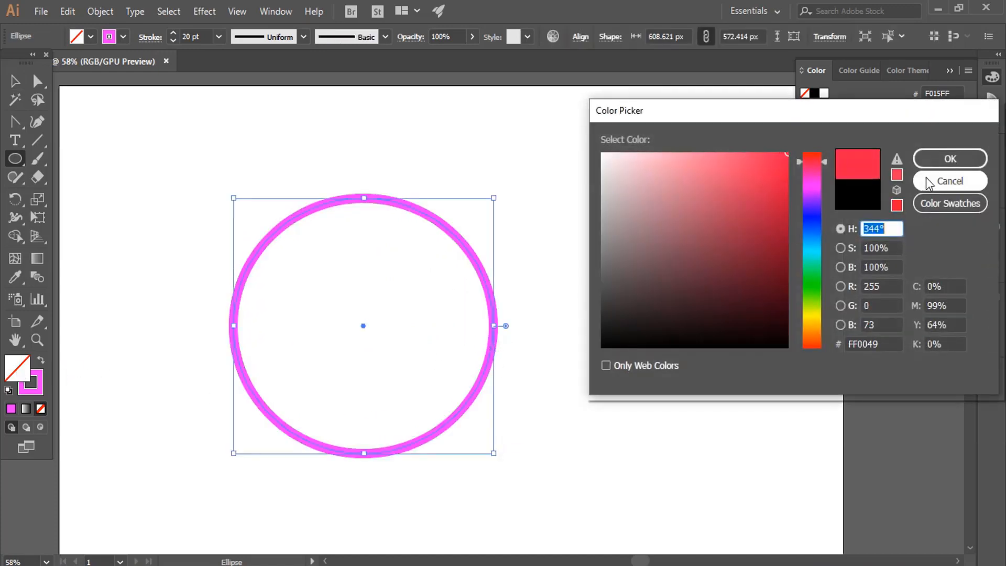
click(924, 156)
click(15, 80)
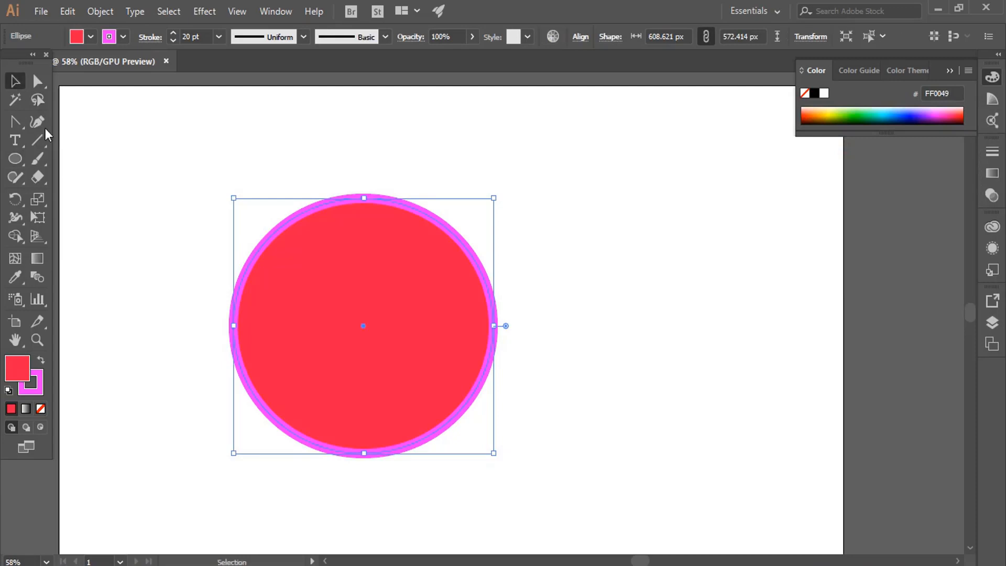
Move the red circle slightly up on the artboard, look over its stroke options without changing them, and deselect it.
click(576, 228)
drag(380, 319, 373, 308)
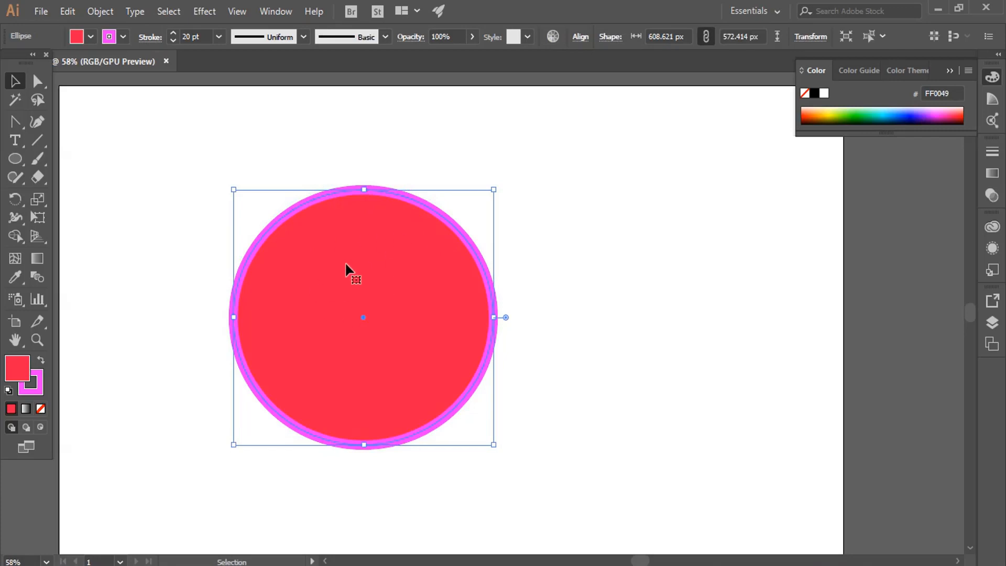
click(151, 38)
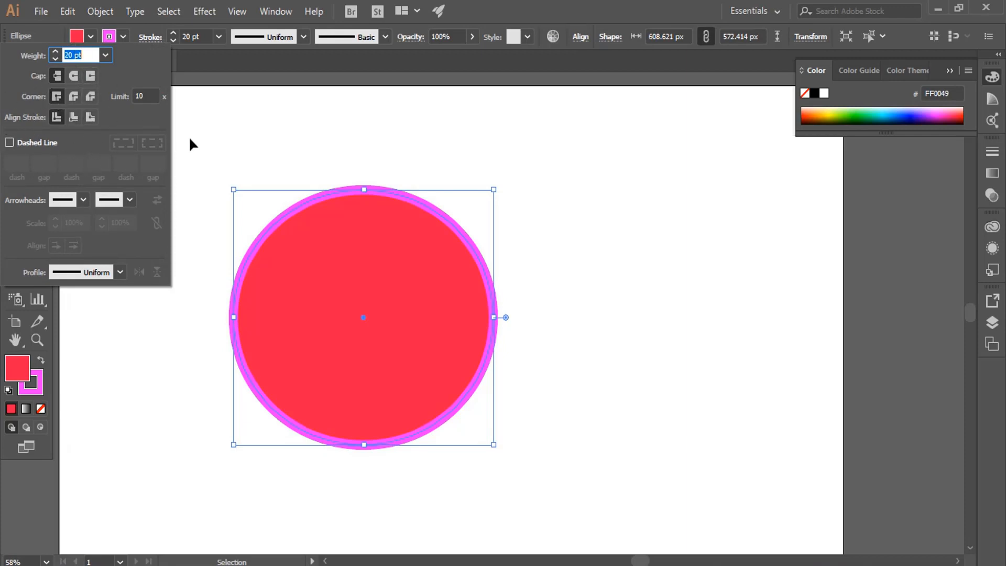
click(517, 128)
click(606, 235)
click(444, 349)
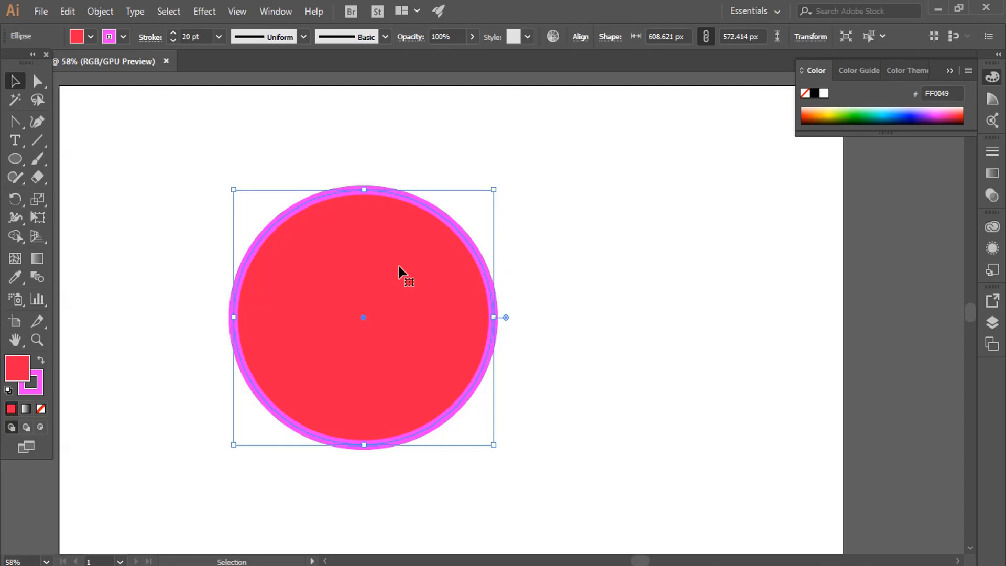
key(ctrl+shift+a)
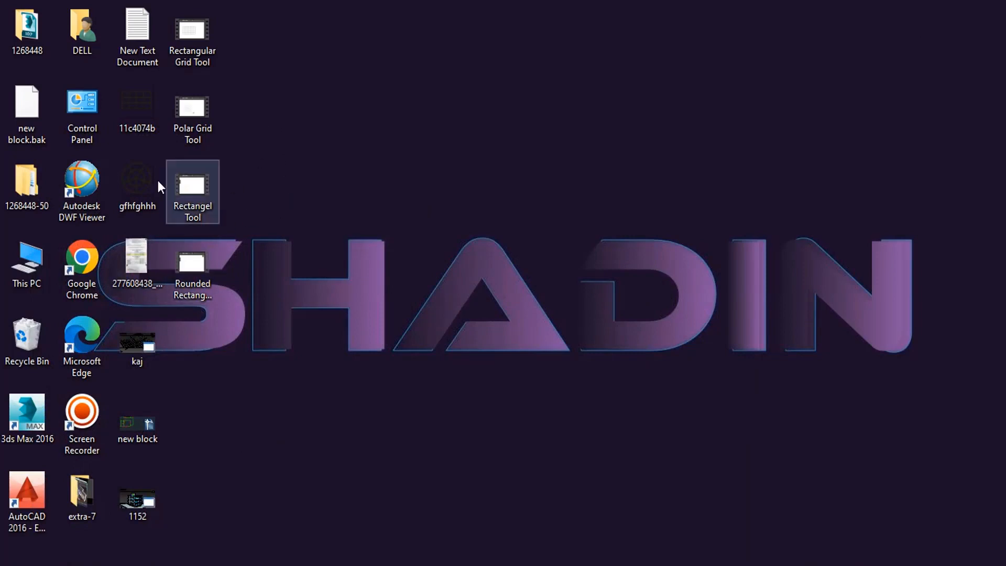
Switch to the extra-7 folder on the desktop and place its kolsi image on the Illustrator artboard.
double_click(82, 492)
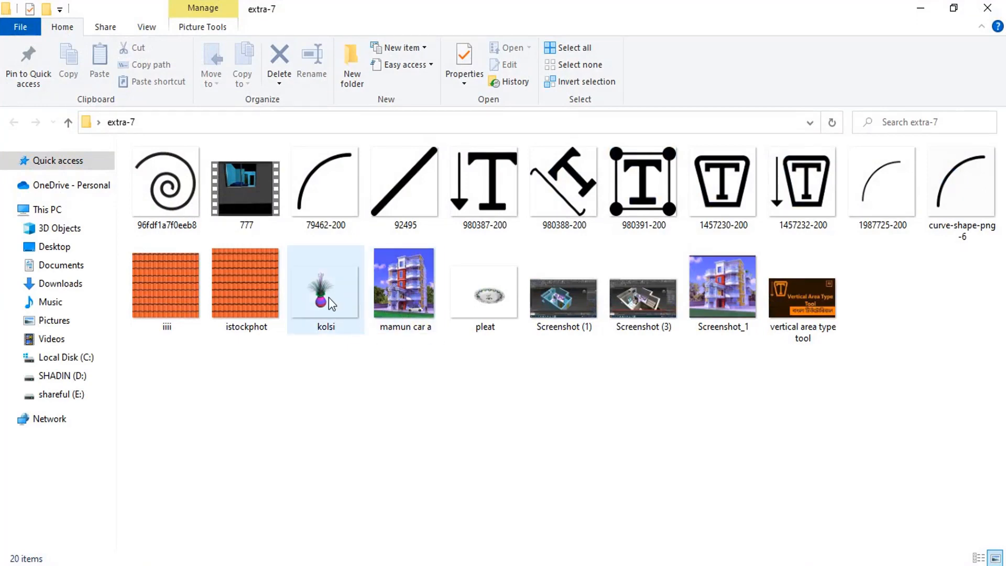
click(330, 293)
right_click(317, 288)
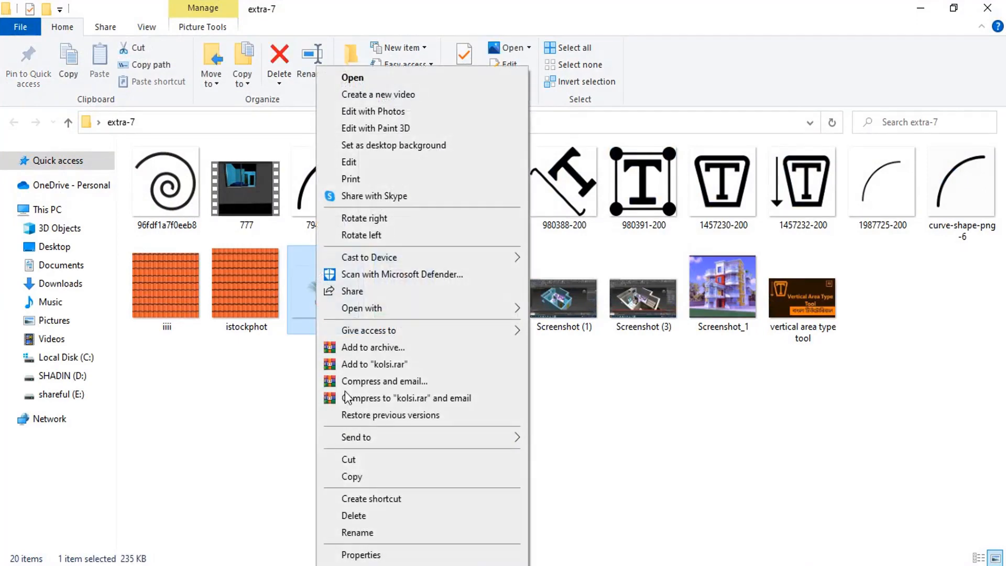
click(365, 476)
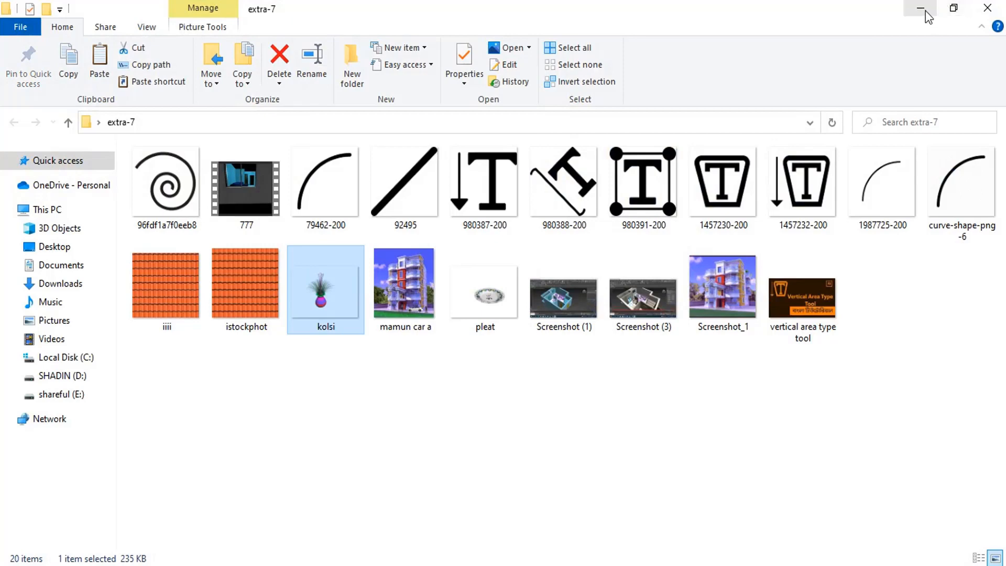
drag(322, 299, 562, 375)
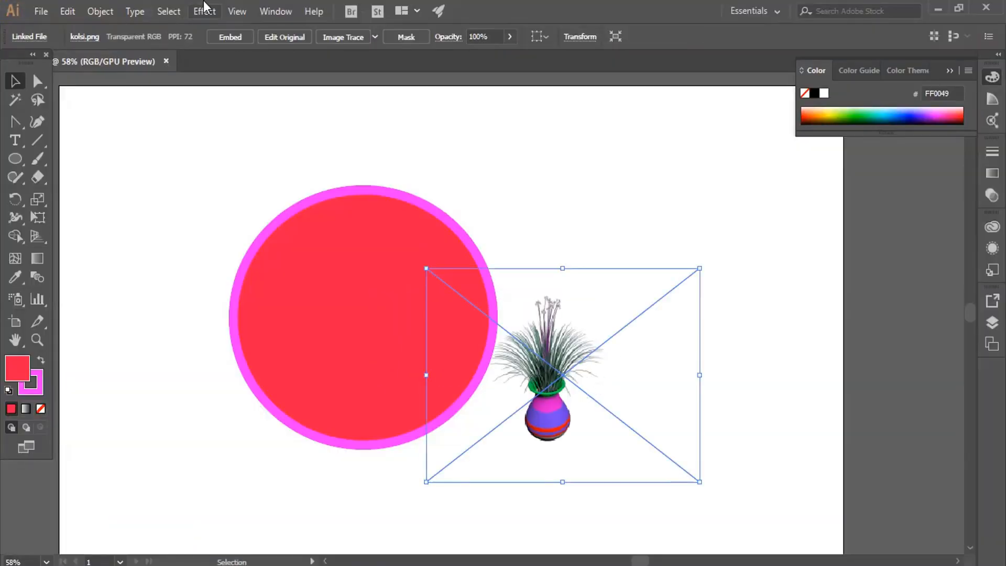
Try the vase image as an embedded picture over the red circle, and delete it.
click(226, 38)
drag(545, 410, 557, 347)
click(551, 161)
drag(567, 309, 377, 313)
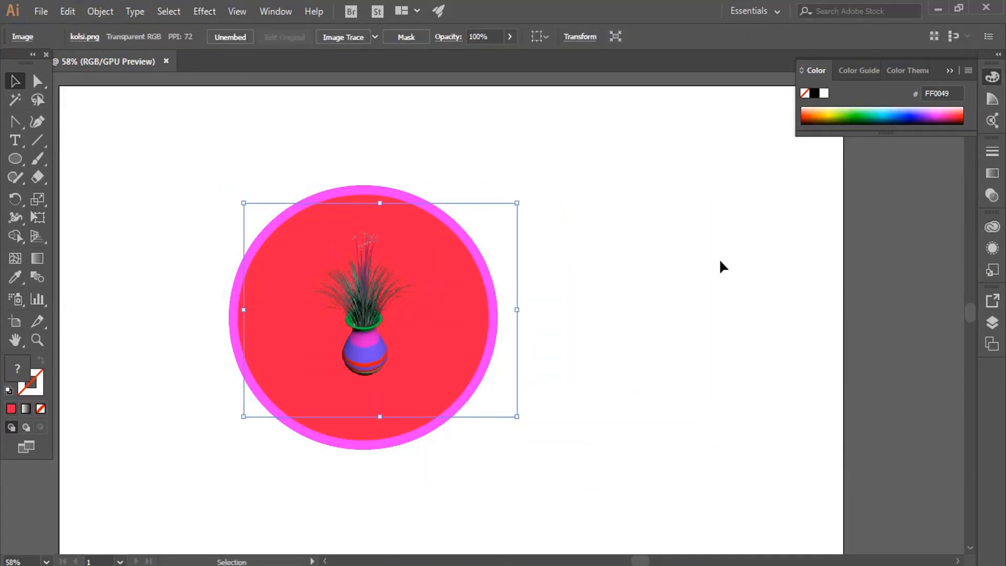
key(Delete)
Place the Screenshot_1 building image from the extra-7 folder beside the circle on the artboard and embed it.
click(938, 6)
click(418, 394)
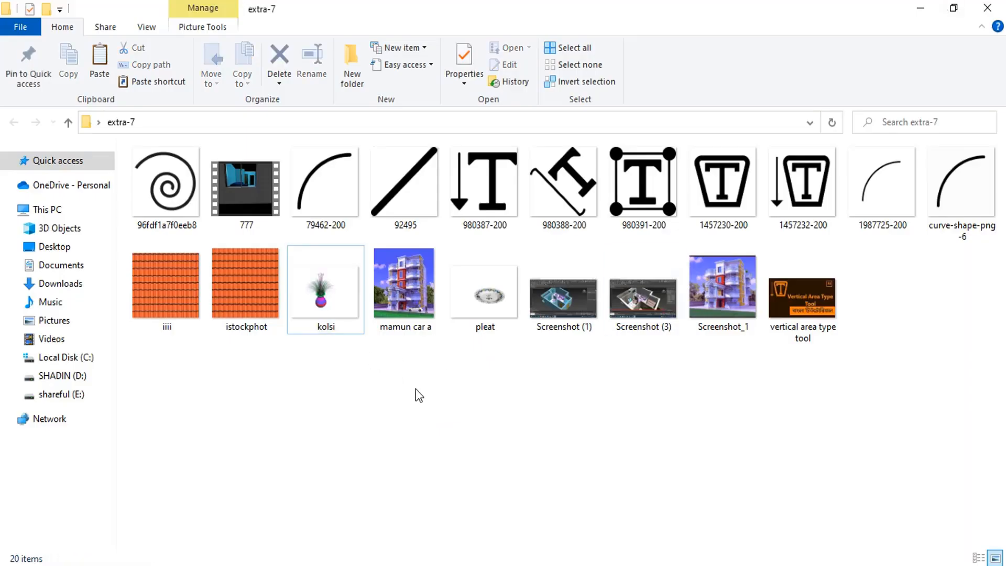
drag(743, 308, 628, 379)
click(217, 36)
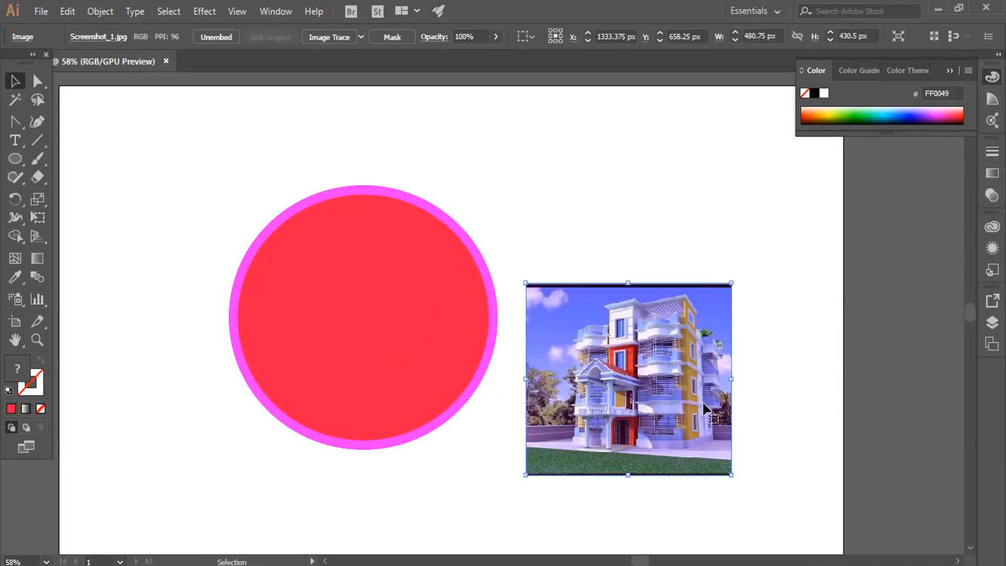
Move the building image over the middle of the red circle and send it to the back.
drag(703, 404, 415, 328)
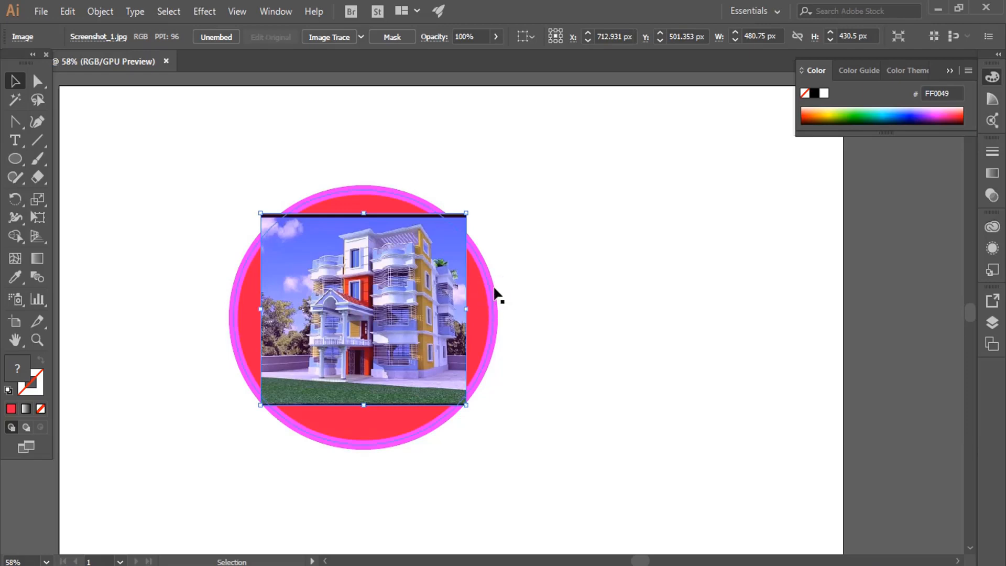
right_click(514, 270)
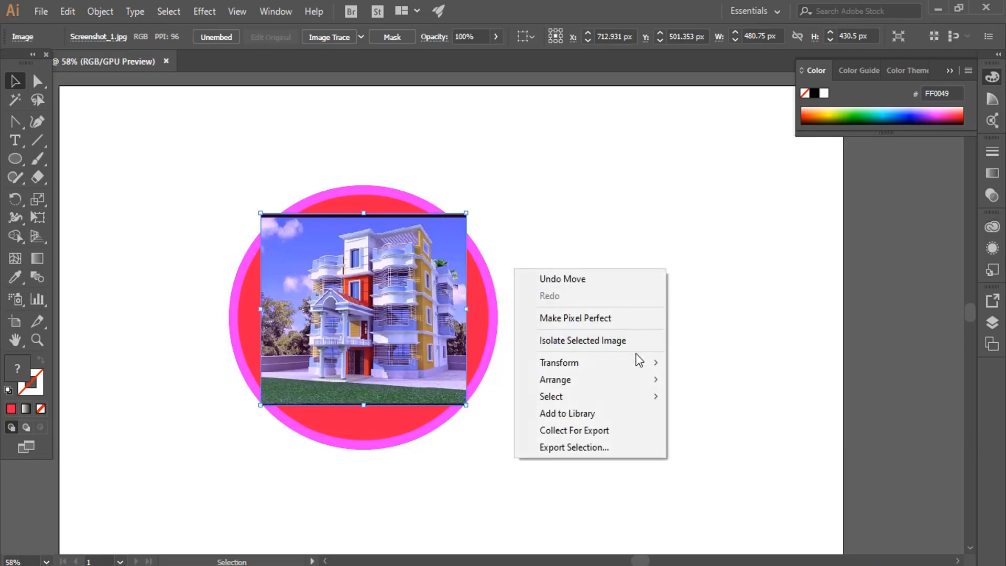
mouse_move(634, 384)
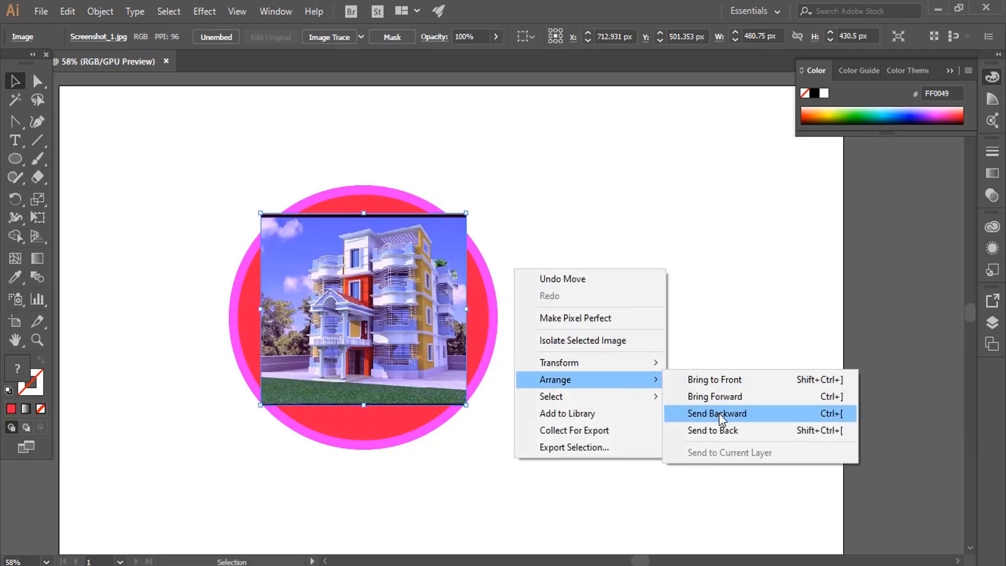
click(724, 429)
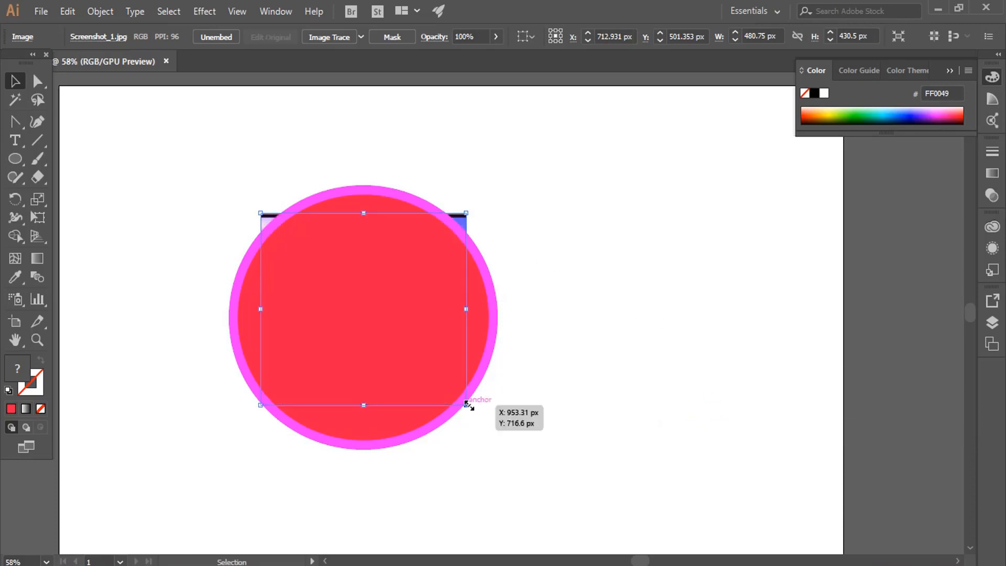
Enlarge the building image from its center to about 712 by 638 px and clip it to the circle with a clipping mask.
drag(466, 404, 516, 452)
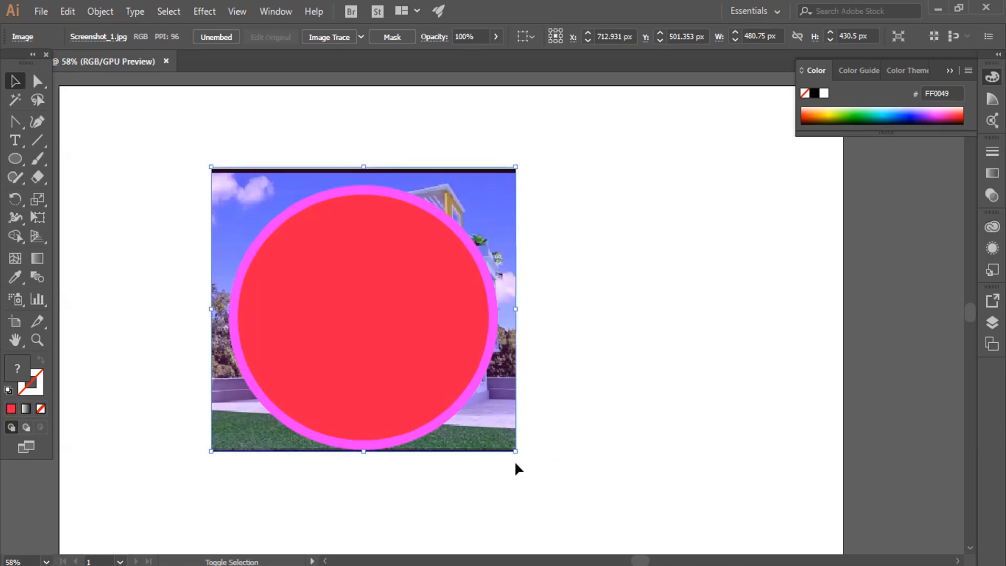
click(605, 361)
drag(569, 172, 321, 395)
right_click(348, 297)
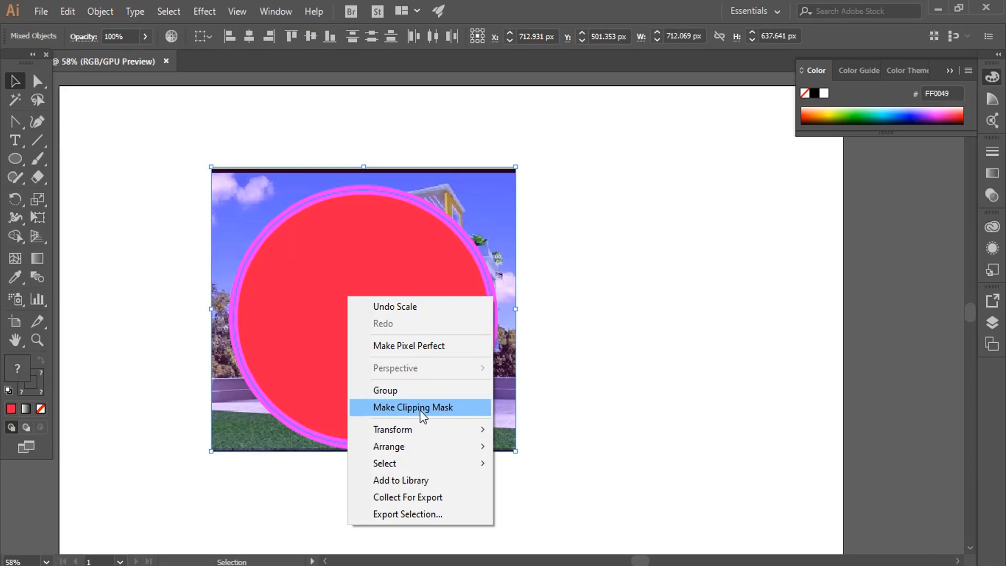
click(439, 407)
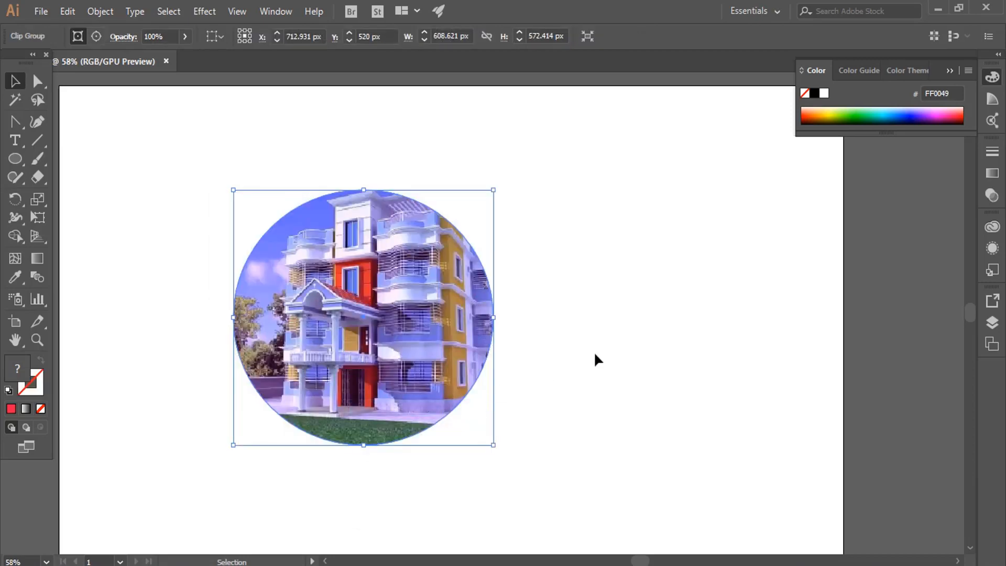
Move the circular clip group slightly up and to the left on the artboard, and deselect it.
click(593, 349)
drag(446, 324, 433, 311)
click(532, 318)
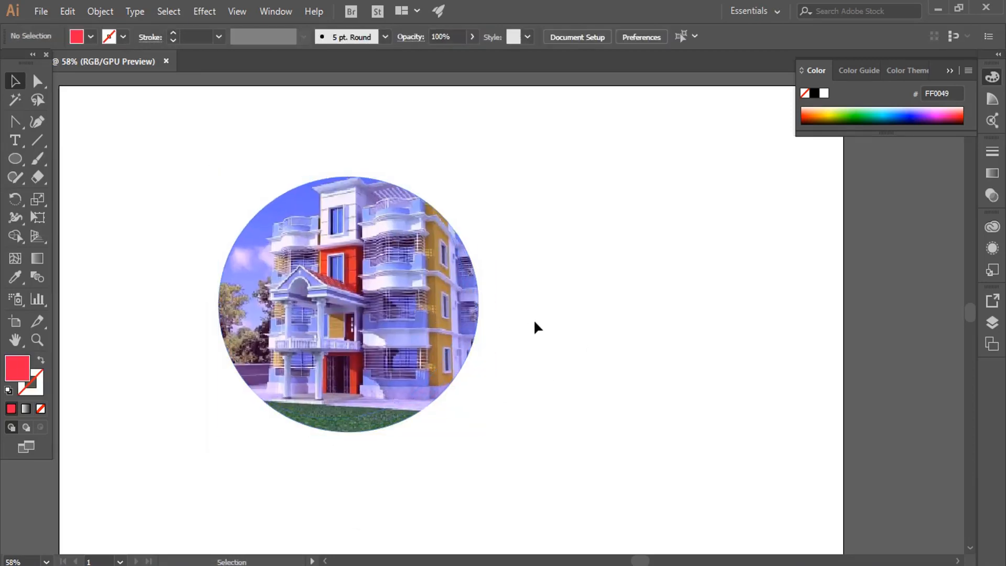
Isolate the building image inside the clip group, scale it down slightly about its center, and exit isolation mode.
double_click(433, 311)
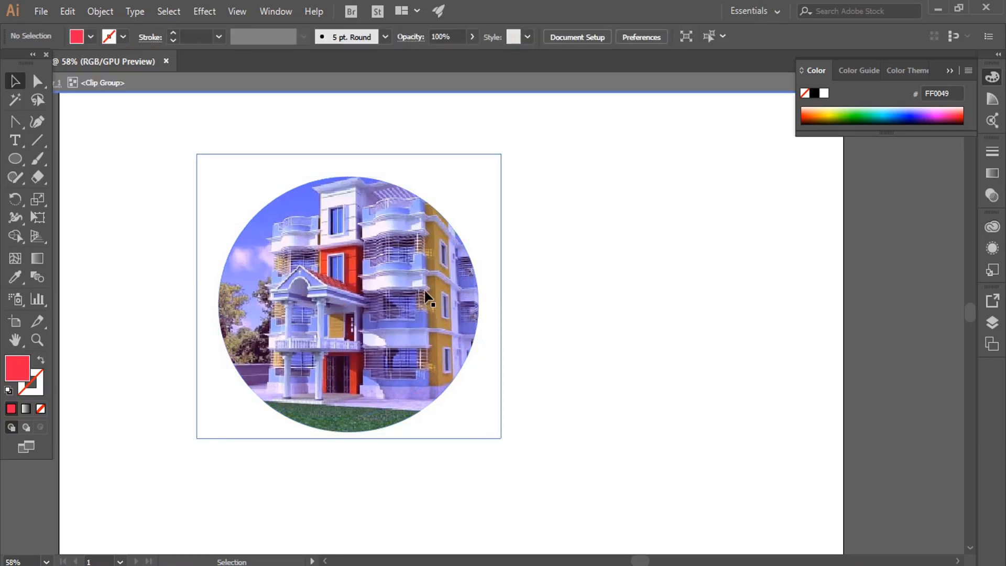
click(352, 261)
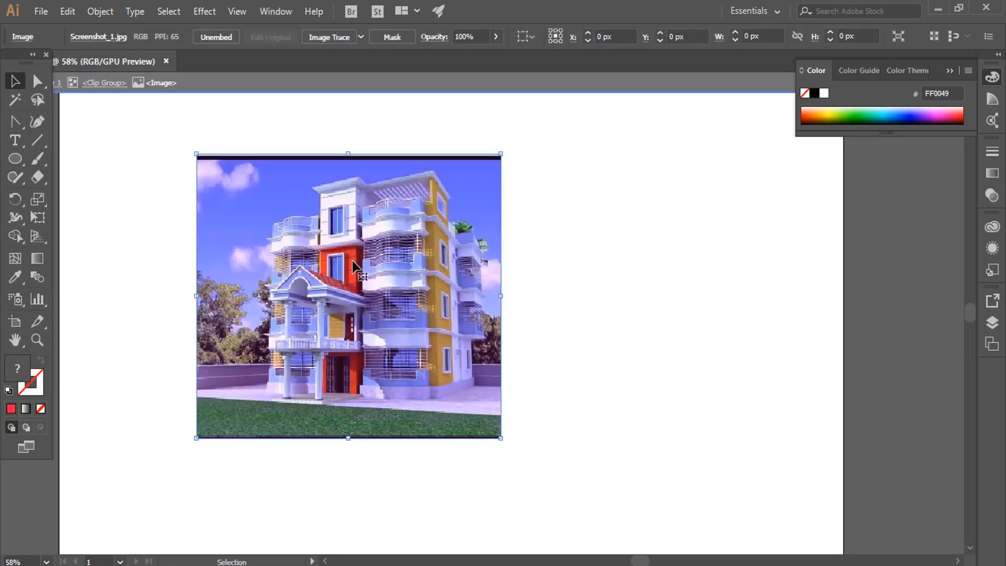
click(588, 271)
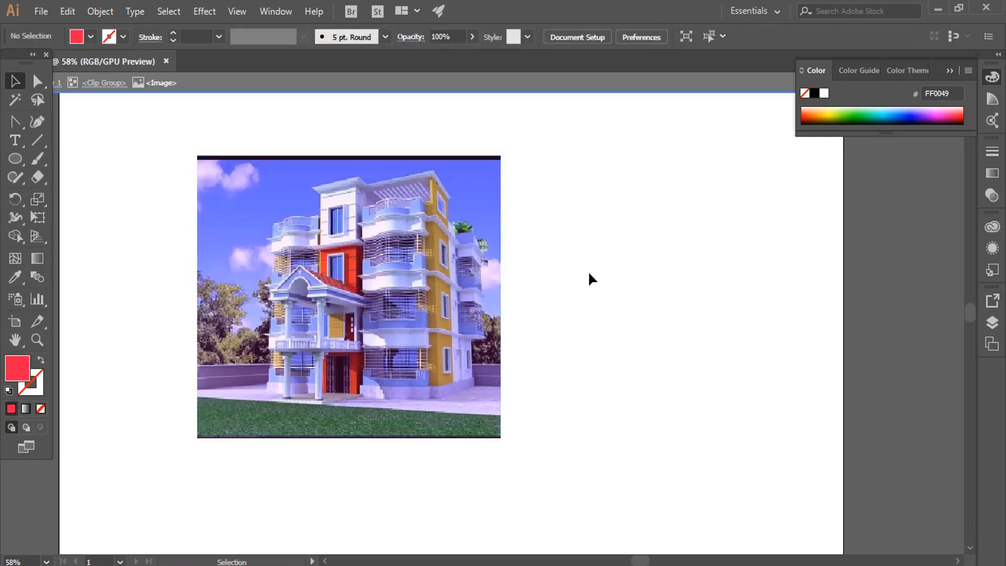
click(429, 265)
drag(504, 153, 485, 170)
double_click(547, 207)
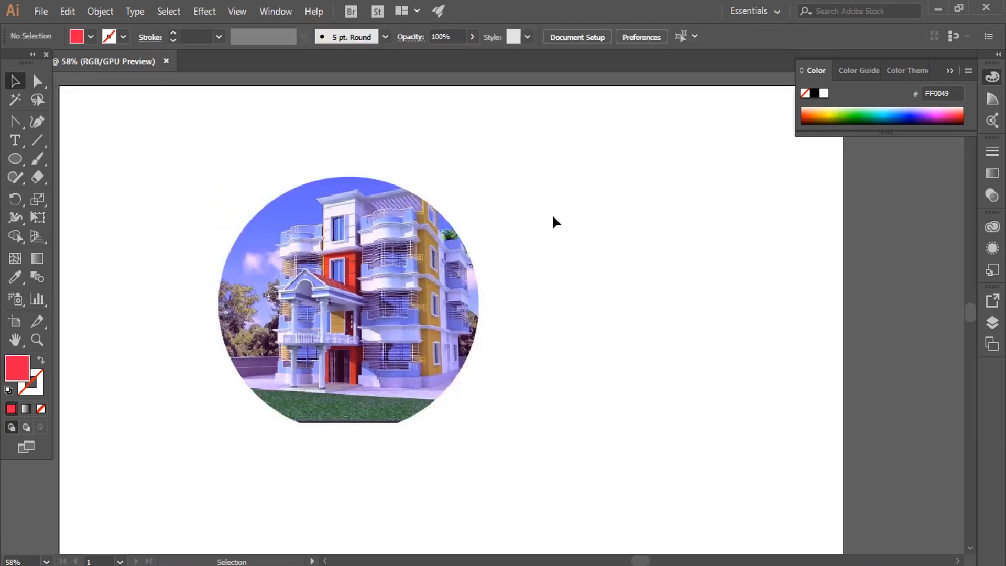
Nudge the clipped building picture slightly up on the artboard and deselect it.
click(415, 341)
drag(415, 346, 416, 336)
click(637, 278)
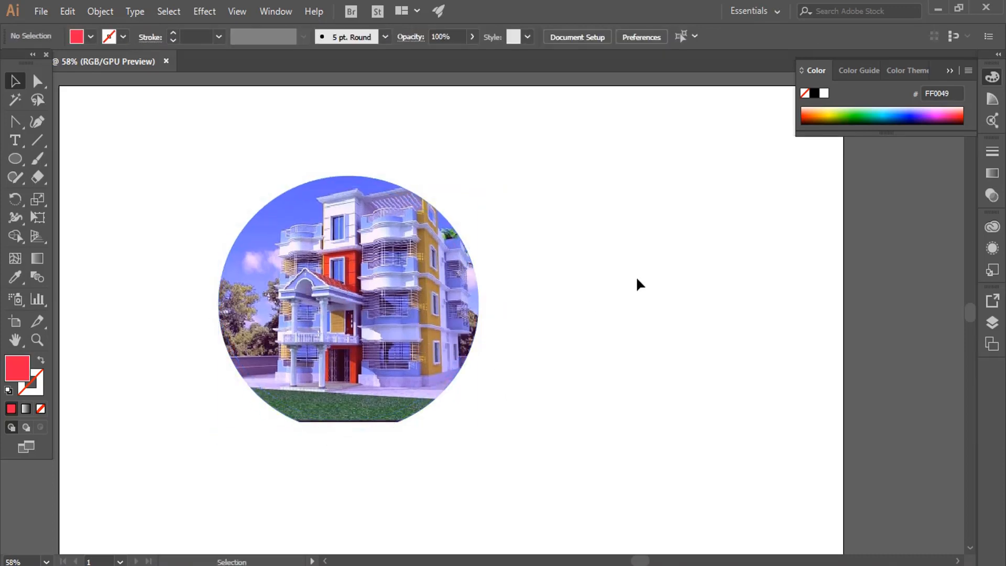